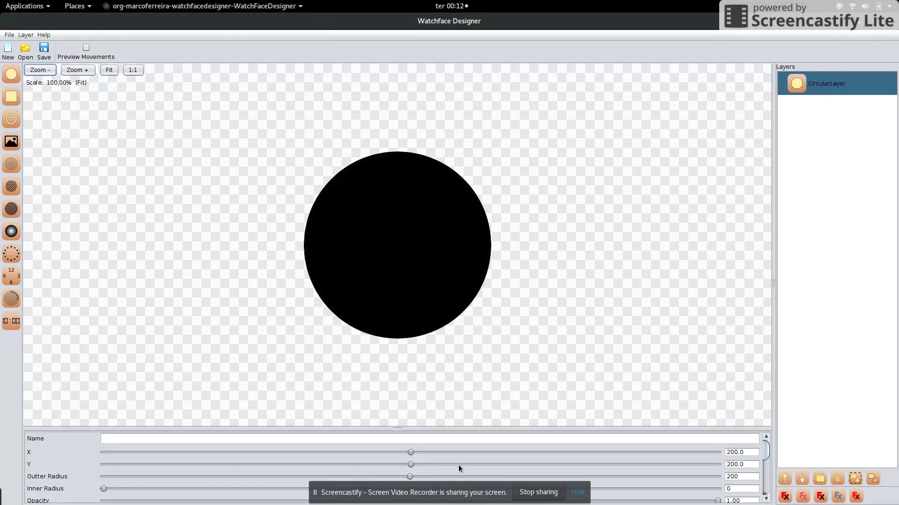
Enlarge the properties area, add a second circular layer and keep its fill colour black.
drag(436, 425, 458, 258)
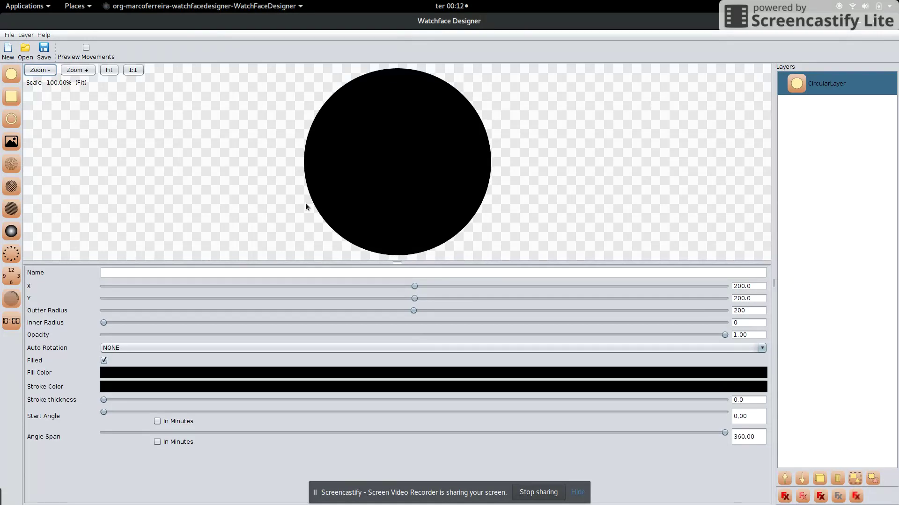
click(11, 75)
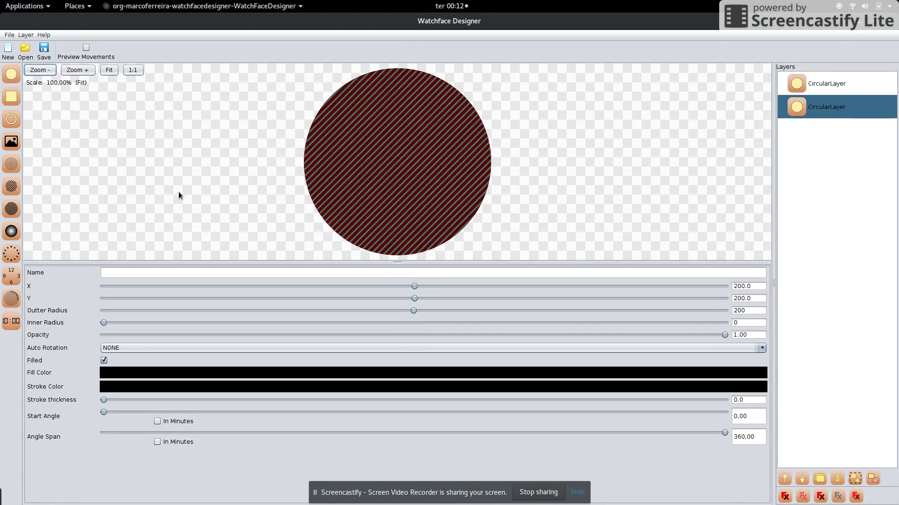
click(181, 372)
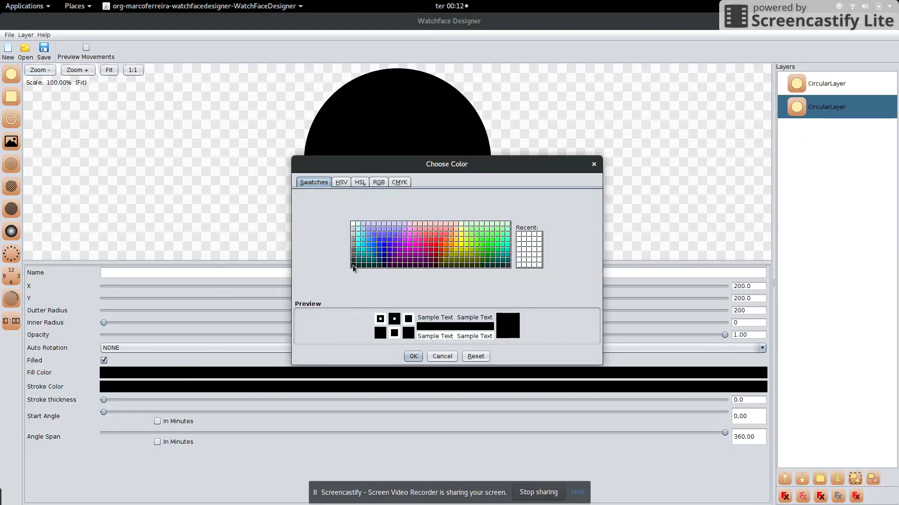
click(414, 356)
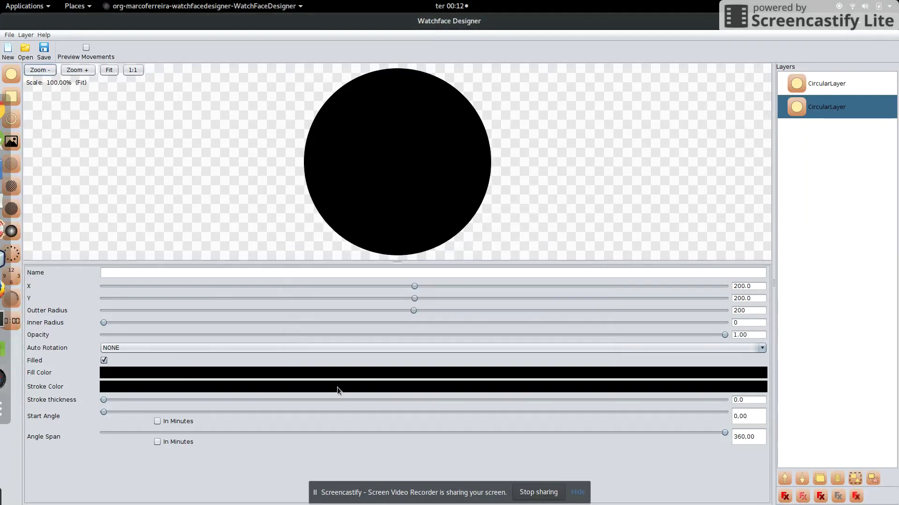
Turn the new circle into a ring with a red stroke 2.0 thick, outer radius 198 and inner radius 171.
click(338, 387)
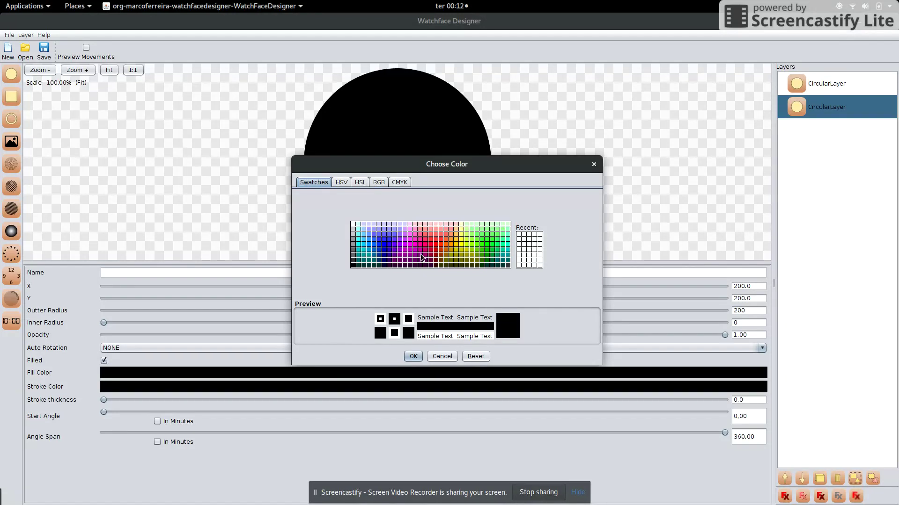
click(435, 244)
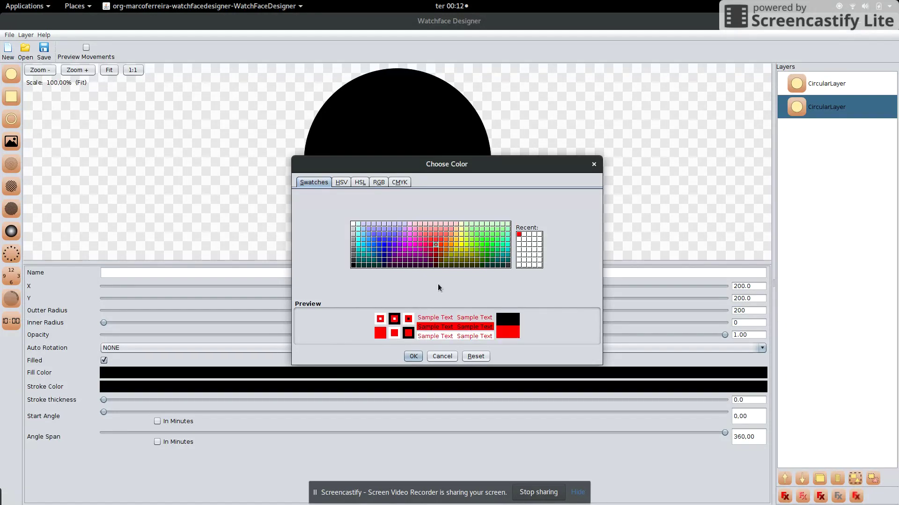
click(413, 356)
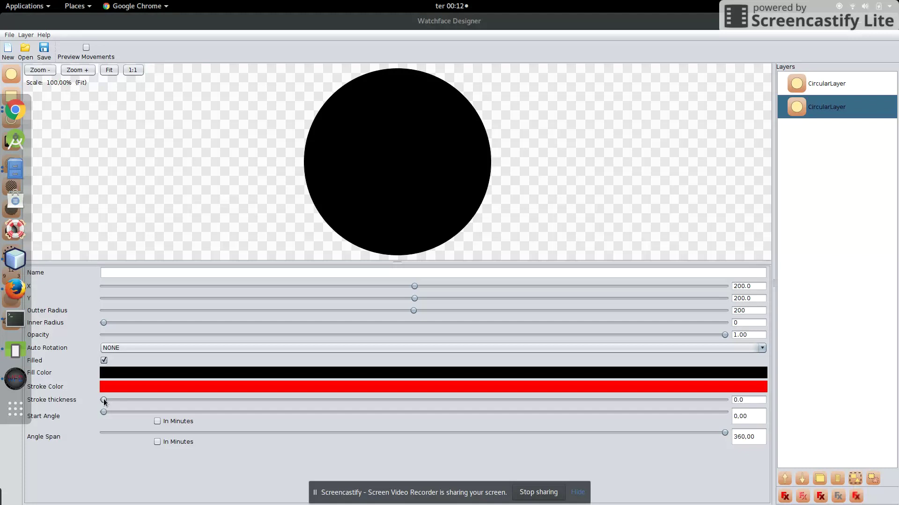
drag(104, 399, 114, 400)
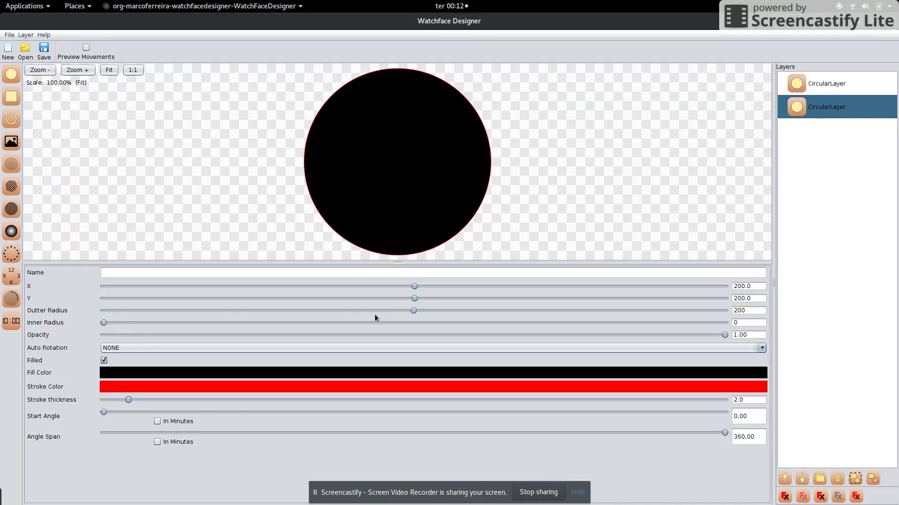
drag(412, 311, 409, 312)
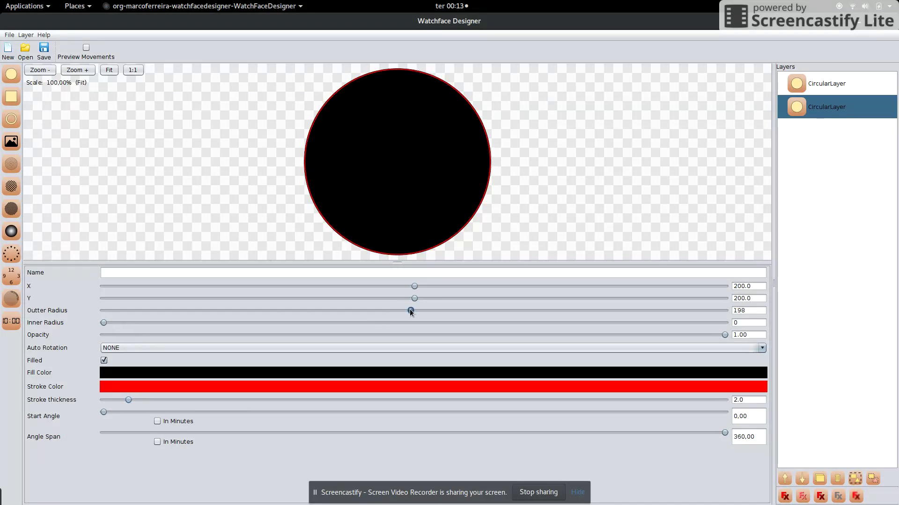
drag(104, 324, 369, 333)
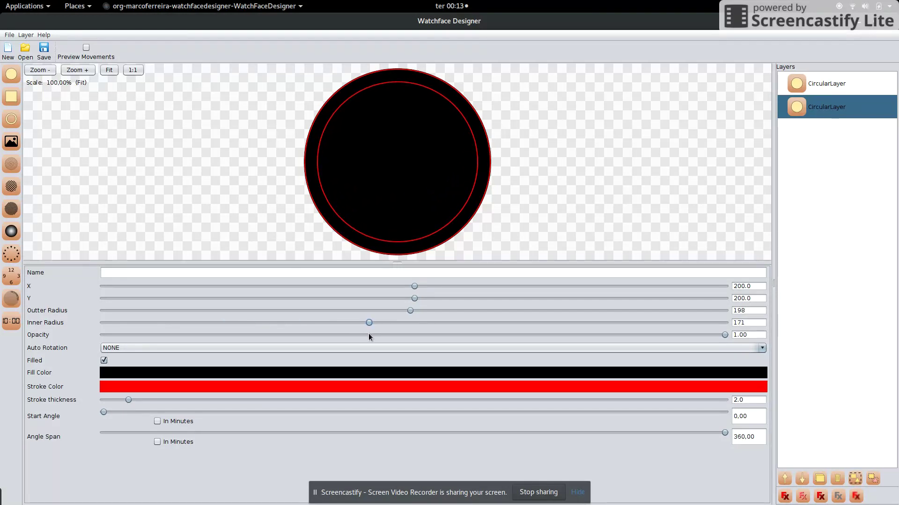
Add a red shadow effect to the ring, using Self Shadowed instead of Shadowed and a shadow distance of 0.0.
click(785, 497)
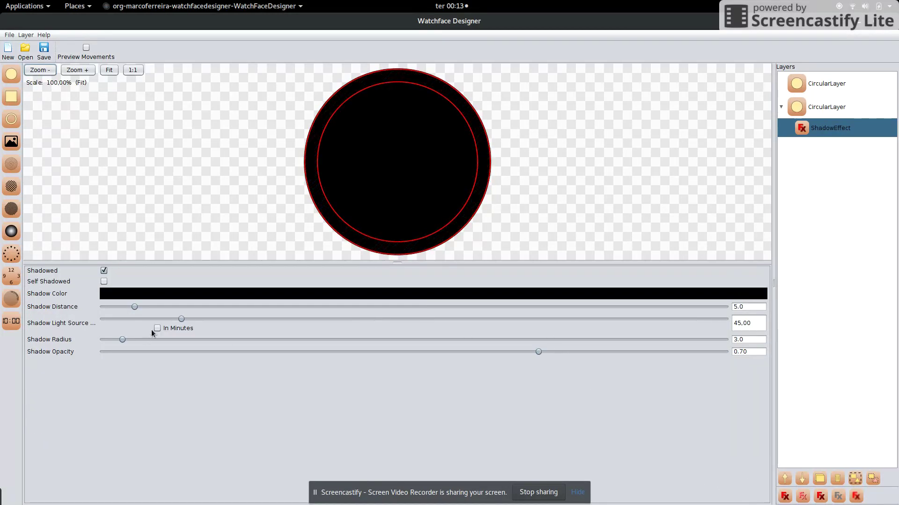
click(104, 281)
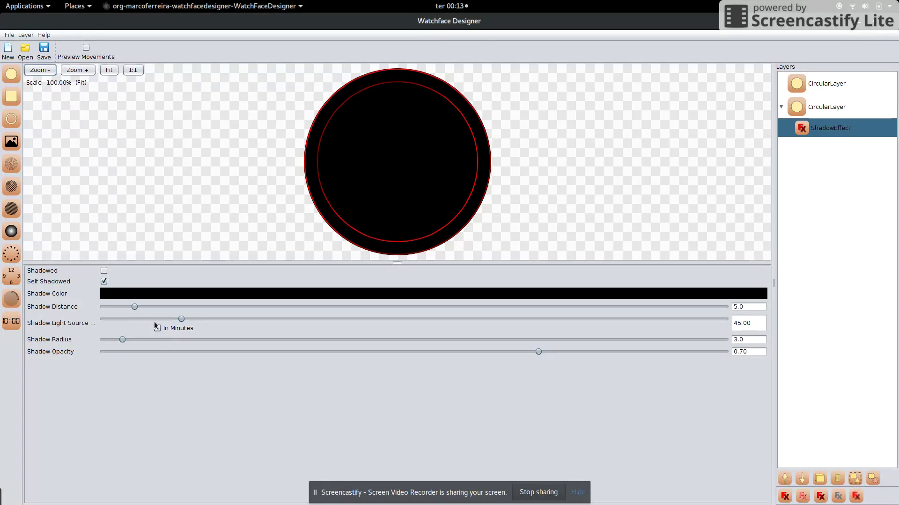
drag(134, 307, 101, 307)
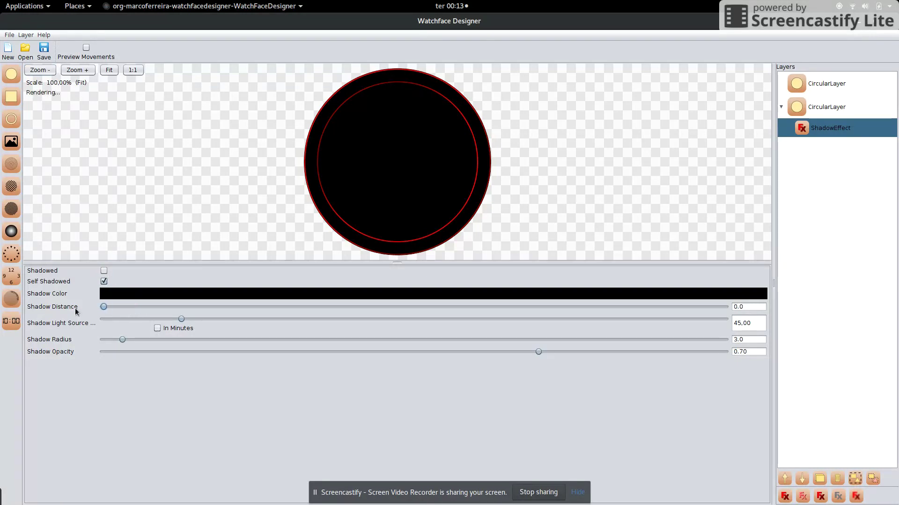
click(204, 295)
click(435, 244)
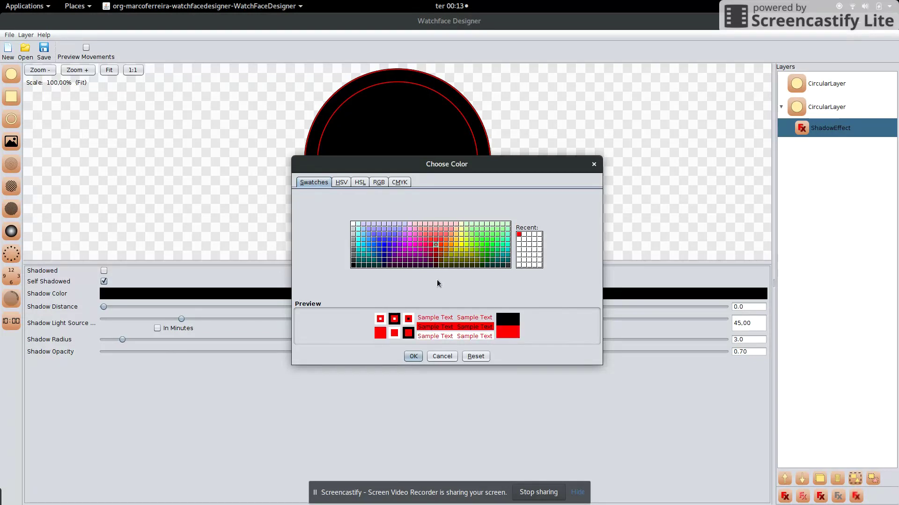
click(414, 356)
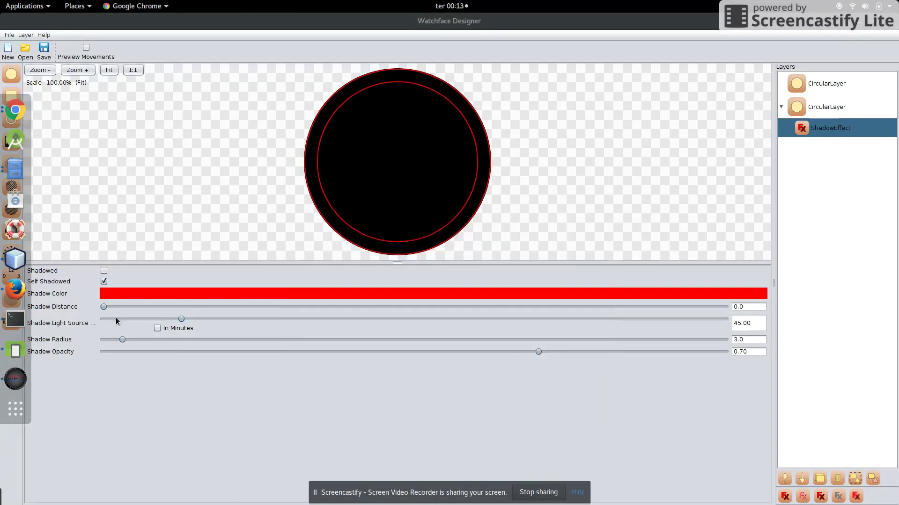
Strengthen the ring's glow by setting the shadow radius to 24.6 and the shadow opacity to 0.99.
drag(123, 339, 189, 341)
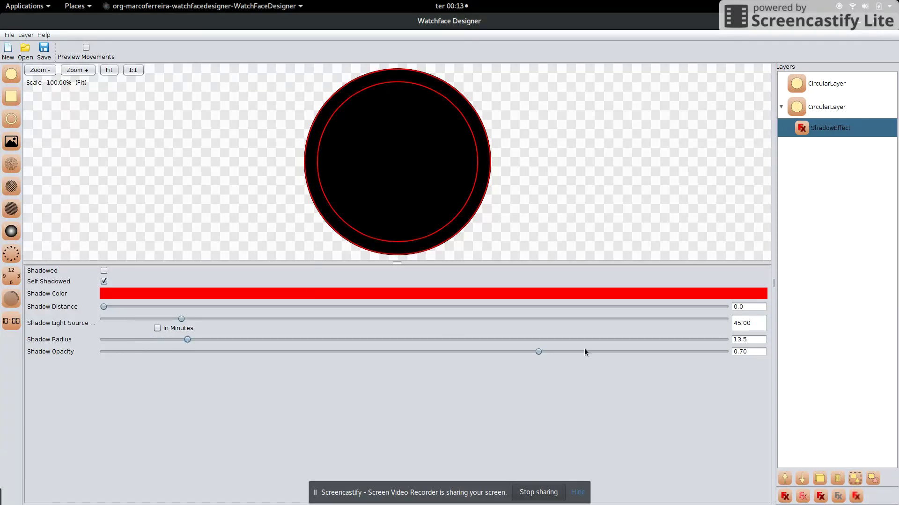
drag(539, 352, 613, 354)
drag(188, 341, 219, 341)
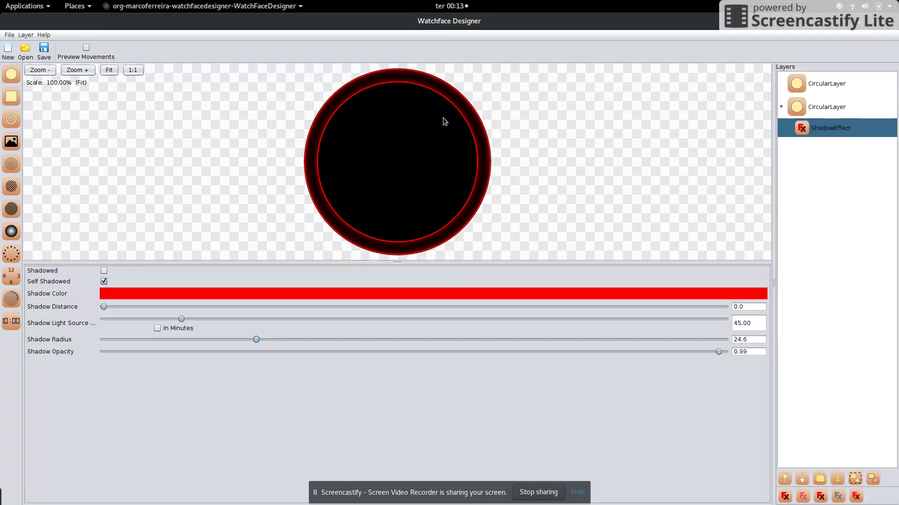
Add a digital clock layer and set its font size to 90.
click(11, 323)
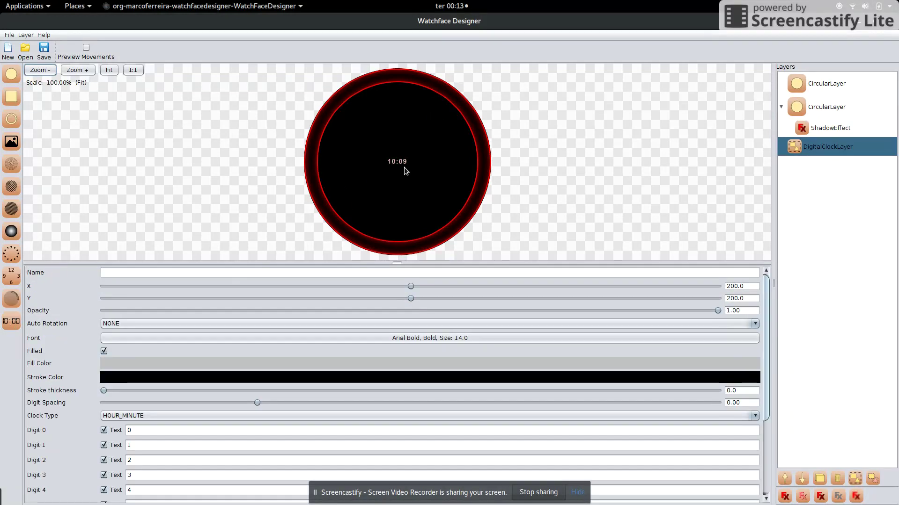
click(492, 338)
drag(514, 248, 513, 255)
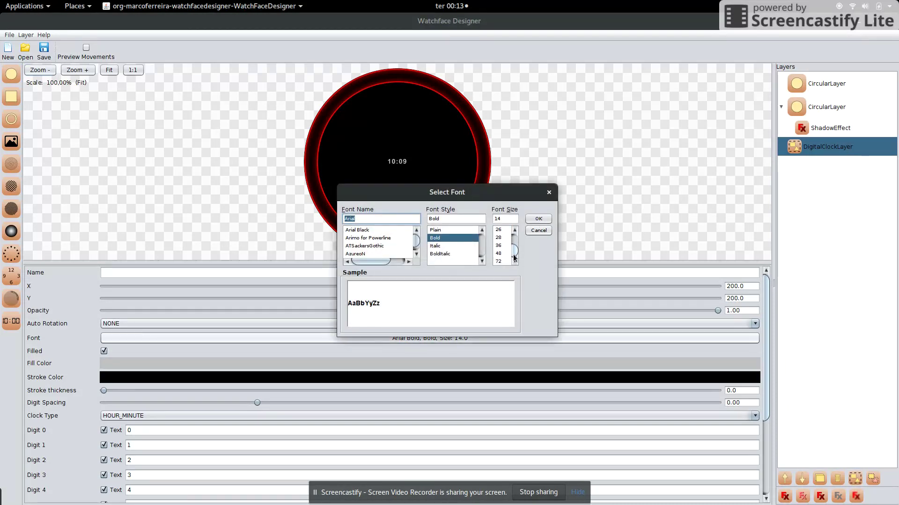
click(498, 219)
double_click(498, 218)
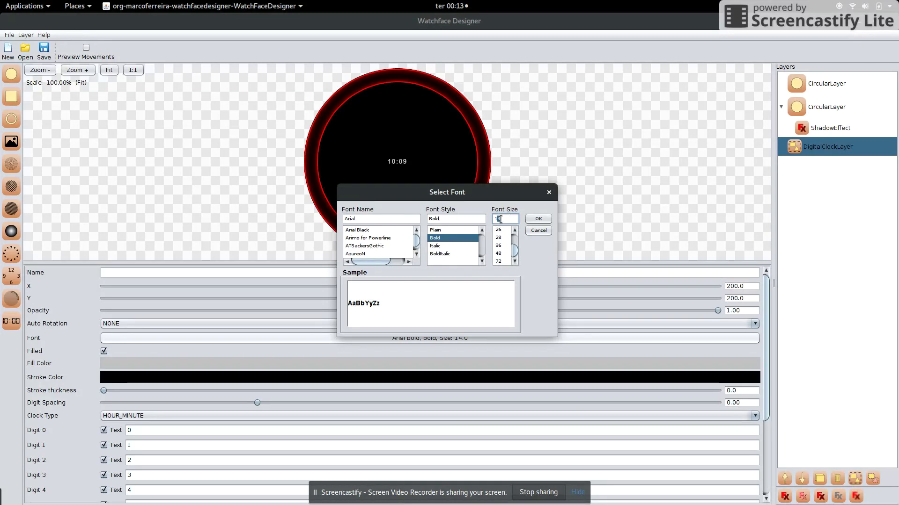
text(90)
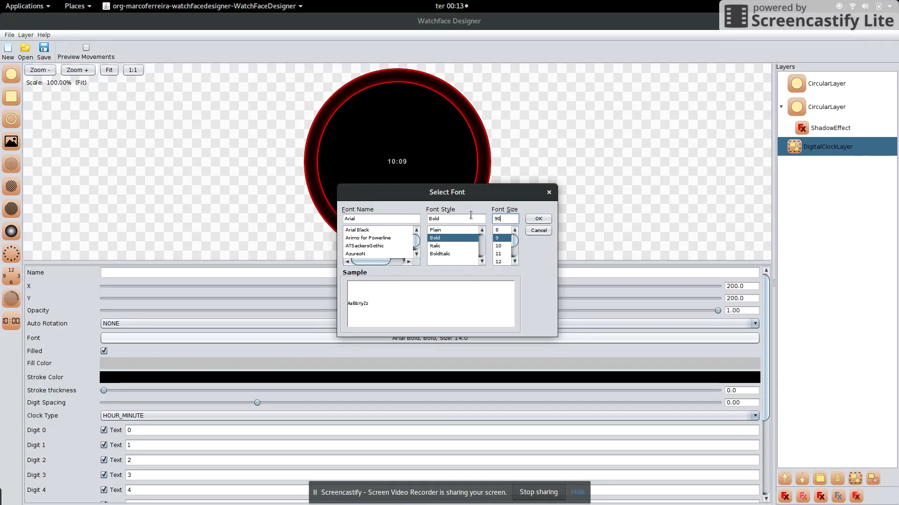
click(544, 219)
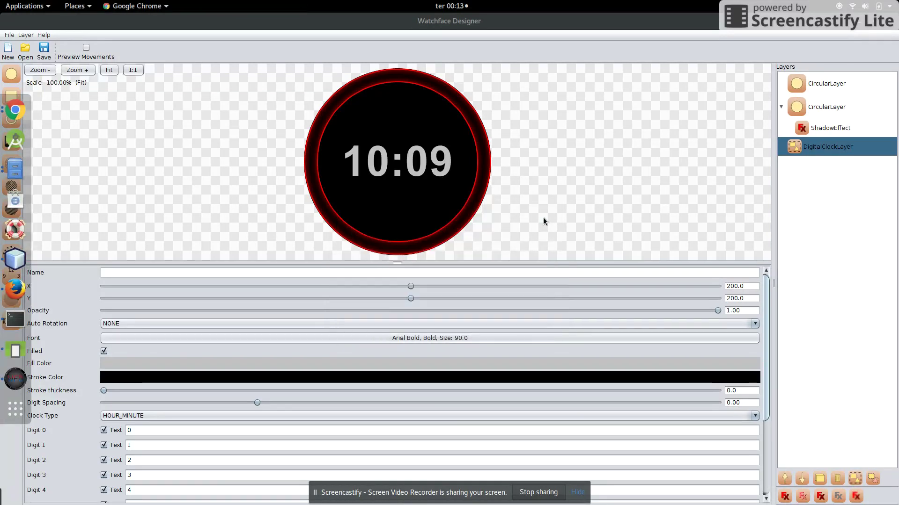
Try a hyphen as the digital clock's separator and restore the colon.
drag(766, 322, 766, 425)
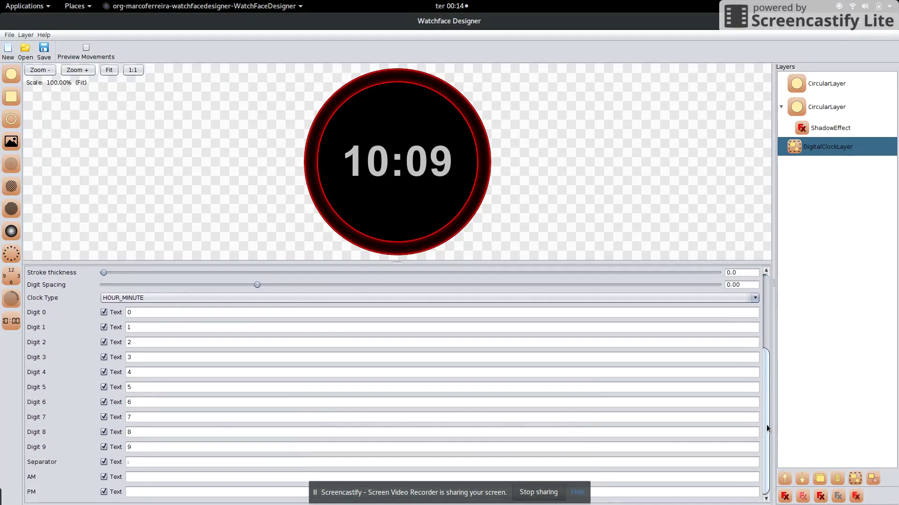
click(148, 462)
key(BackSpace)
text(-)
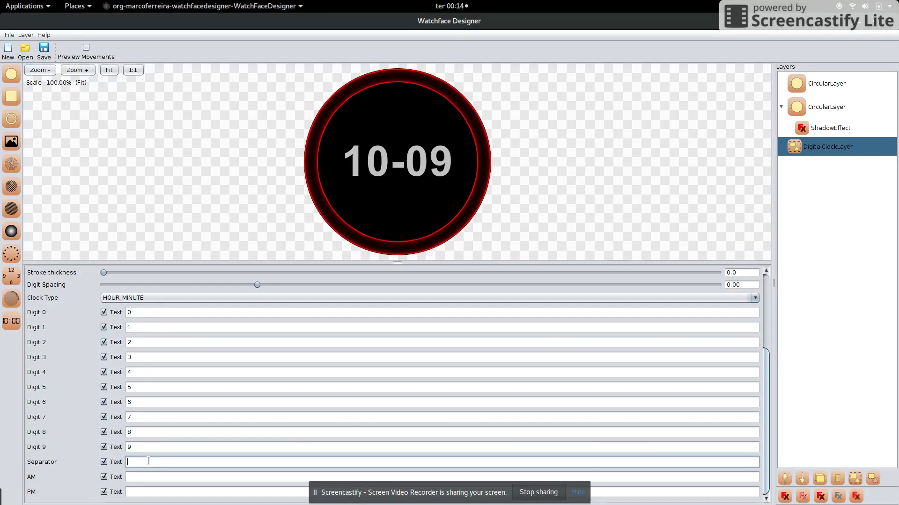
text(:)
Try the HOUR clock type on the digital clock and return it to HOUR_MINUTE.
click(637, 296)
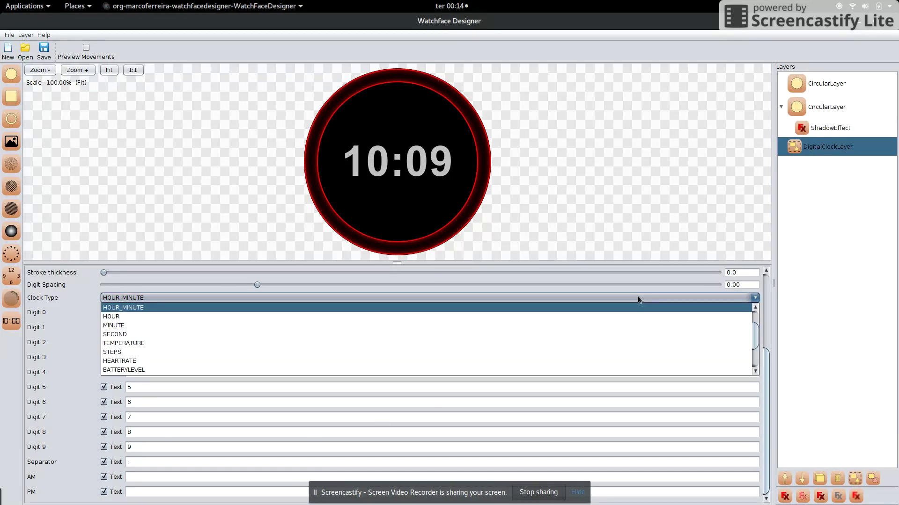
click(488, 319)
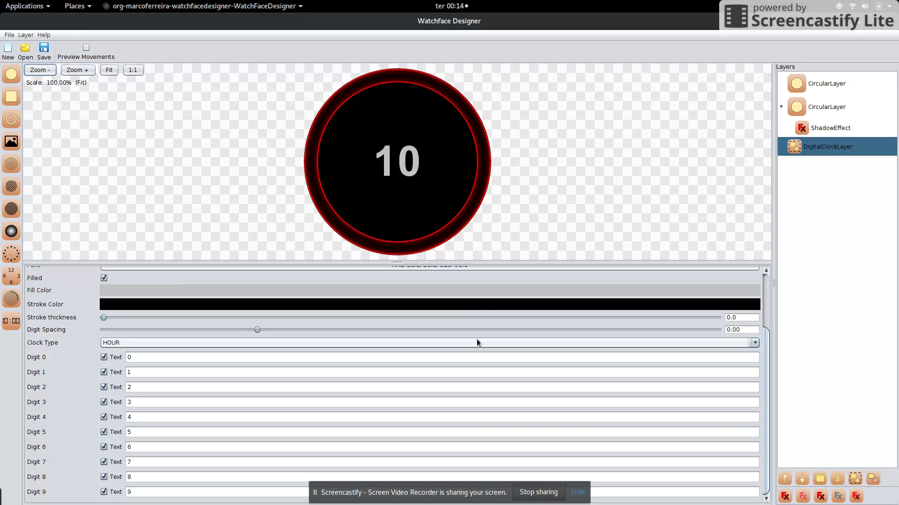
click(476, 338)
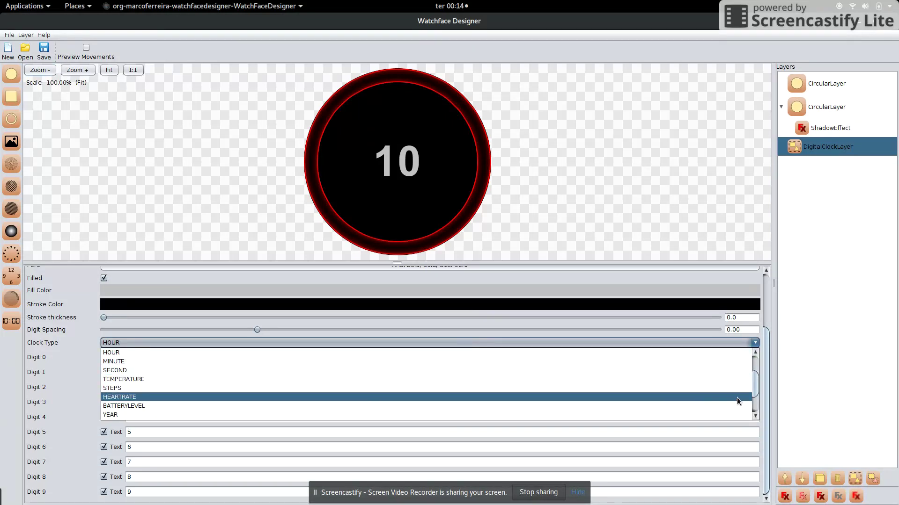
drag(756, 387, 756, 375)
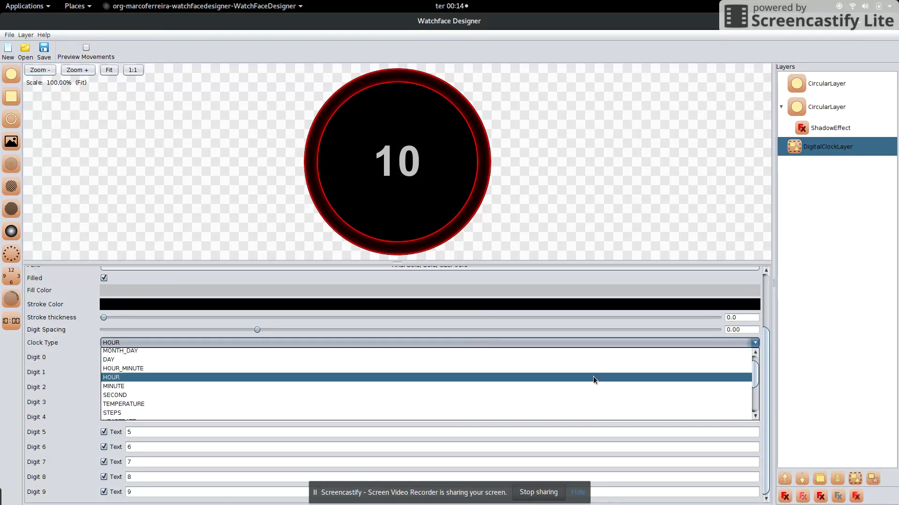
click(168, 367)
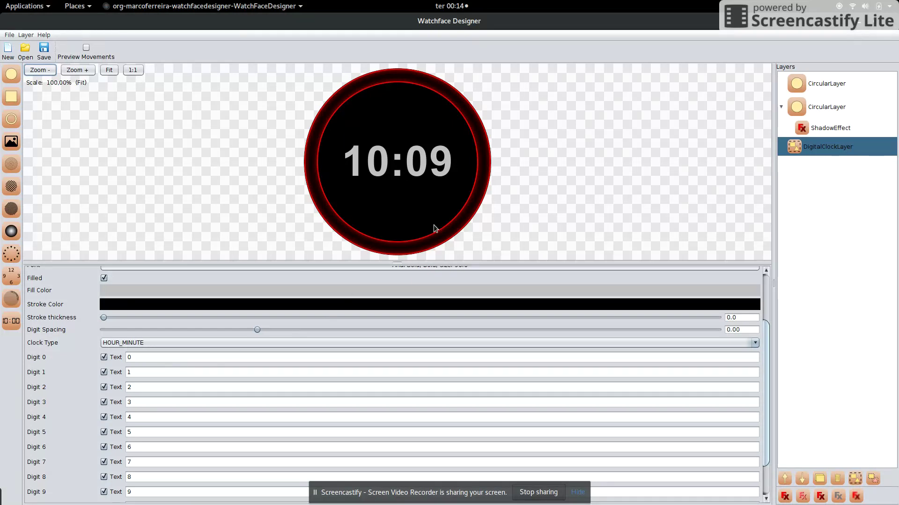
Set the digital clock's fill colour to black.
drag(763, 341, 764, 302)
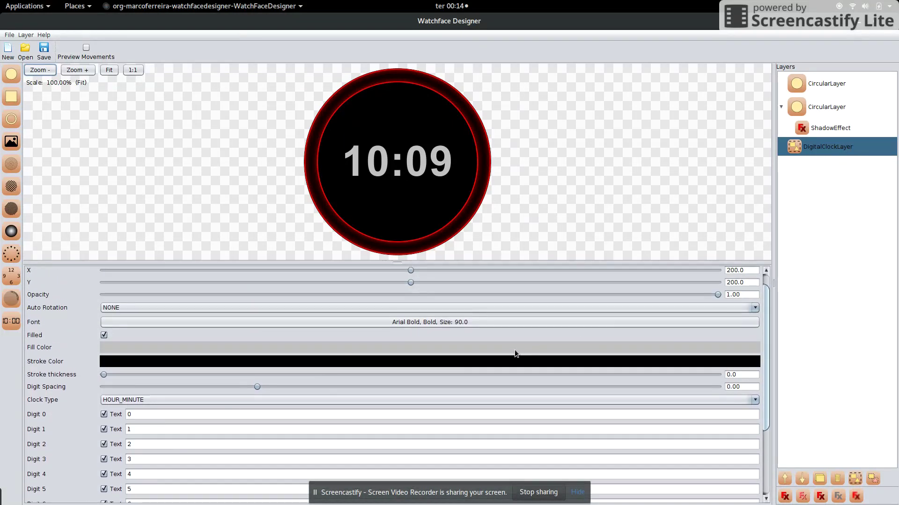
click(515, 349)
click(352, 266)
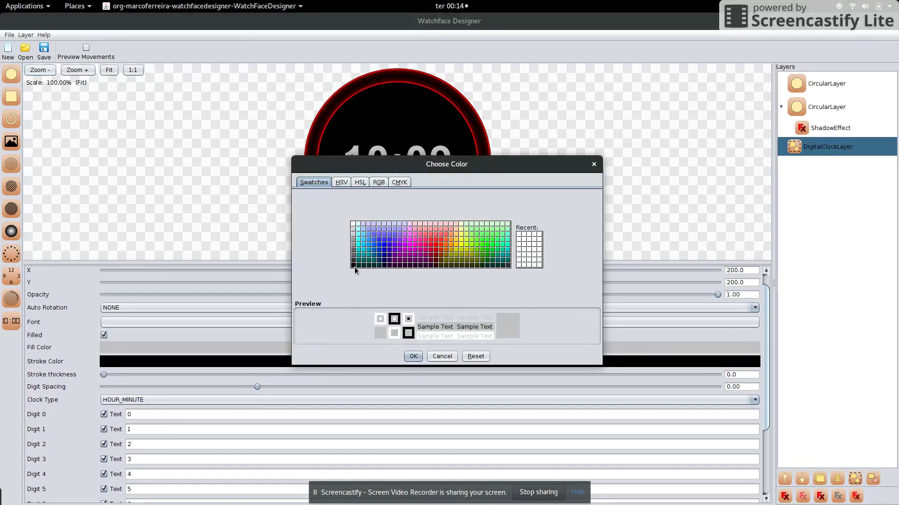
click(413, 356)
Outline the clock digits with a red stroke 1.1 thick.
click(272, 364)
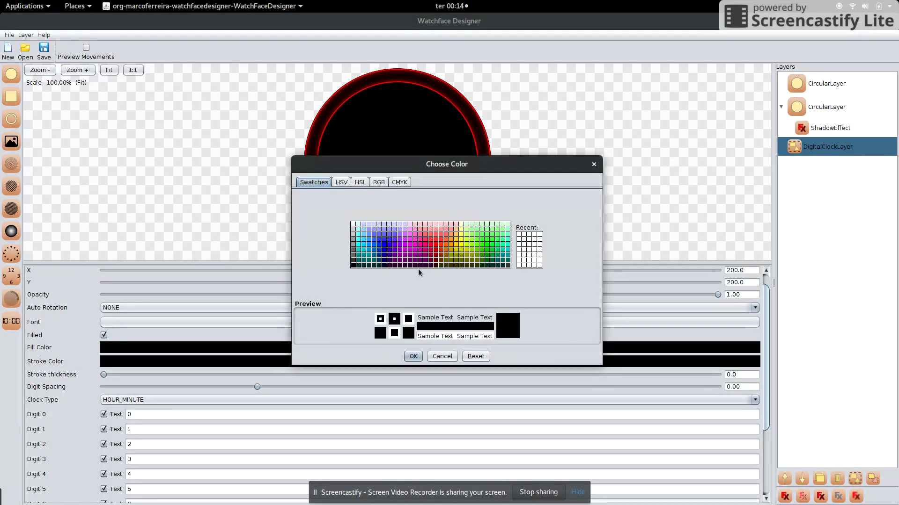
click(435, 248)
click(414, 357)
mouse_move(207, 374)
mouse_down()
mouse_move(102, 375)
mouse_move(112, 376)
mouse_up()
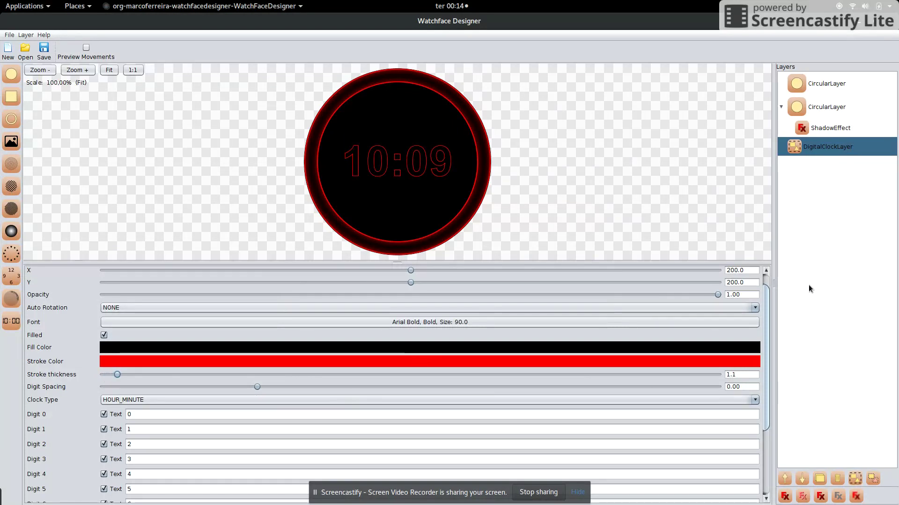
Add a red shadow effect to the digital clock, using Self Shadowed instead of Shadowed and a shadow distance of 0.0.
click(784, 497)
click(152, 294)
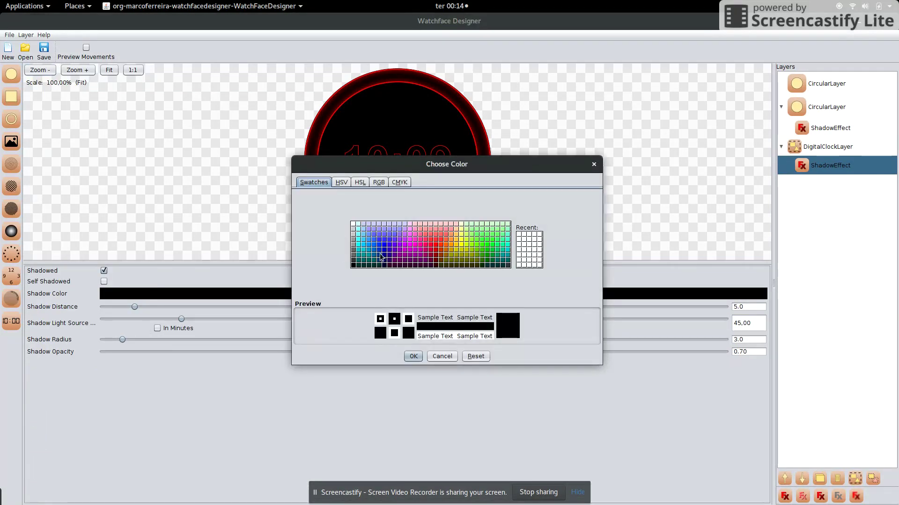
click(436, 245)
click(412, 357)
click(104, 281)
click(104, 270)
drag(131, 307, 94, 305)
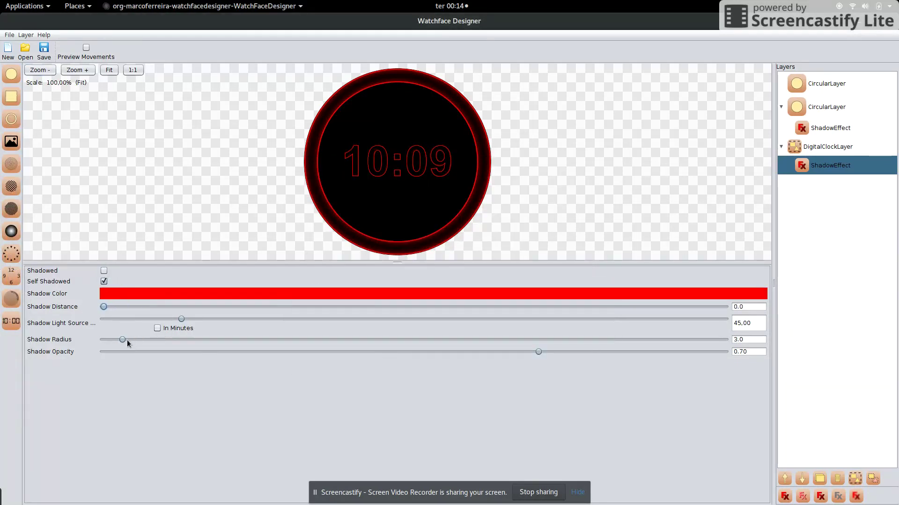
Set the clock shadow's radius to 14.7 and opacity to 1.00, and move the digital clock up to Y 170.1.
drag(125, 340, 196, 339)
drag(539, 351, 727, 349)
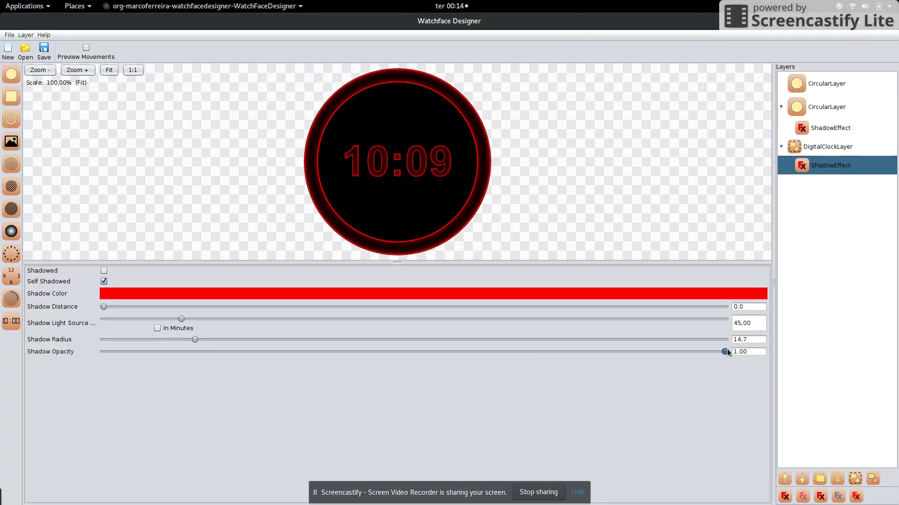
click(836, 148)
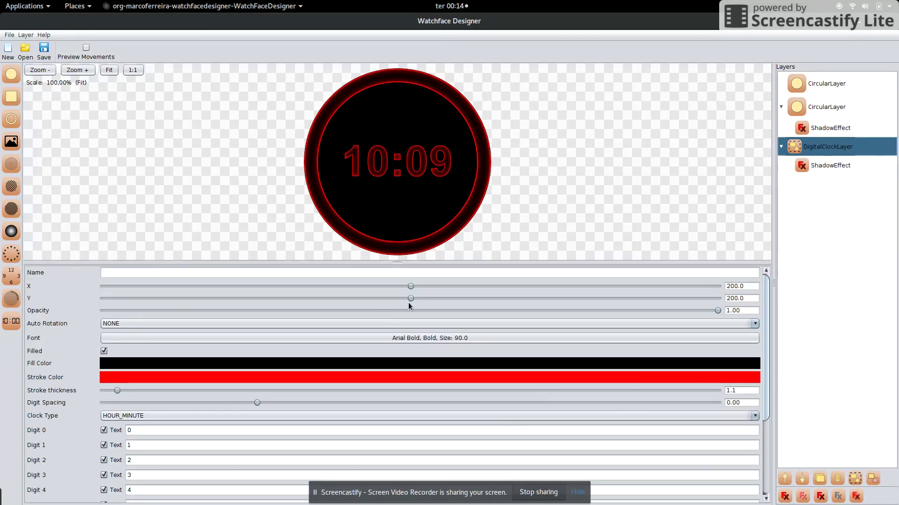
drag(411, 298, 388, 298)
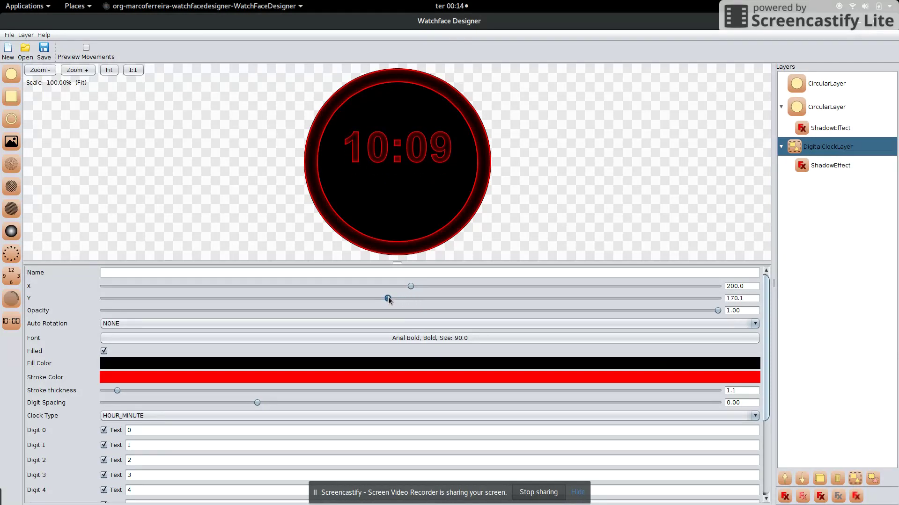
Duplicate the digital clock layer, set the copy's font size to 36, and move it below the time to Y 227.4.
click(819, 478)
click(527, 338)
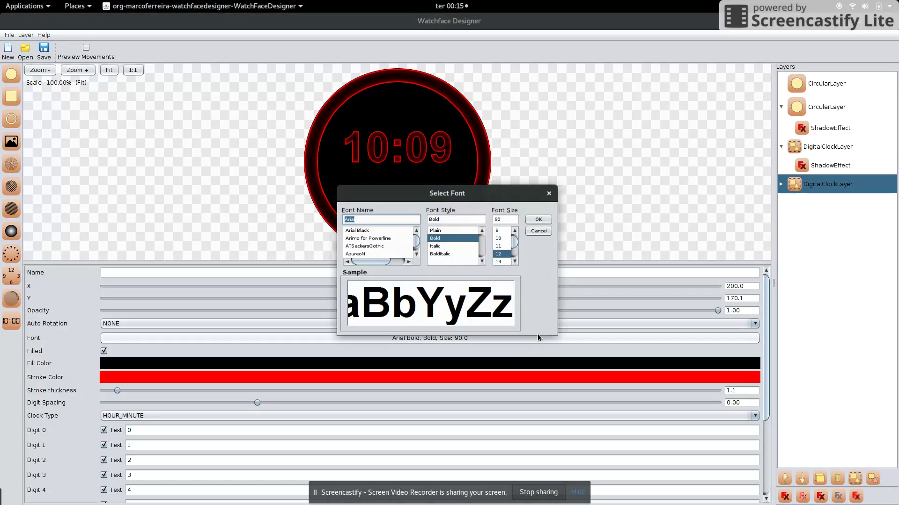
scroll(512, 243, down, 3)
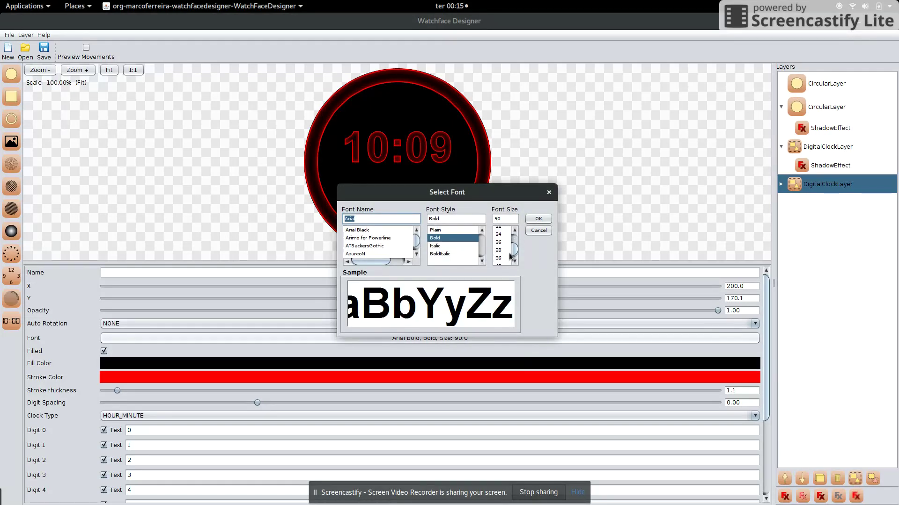
click(500, 258)
click(538, 219)
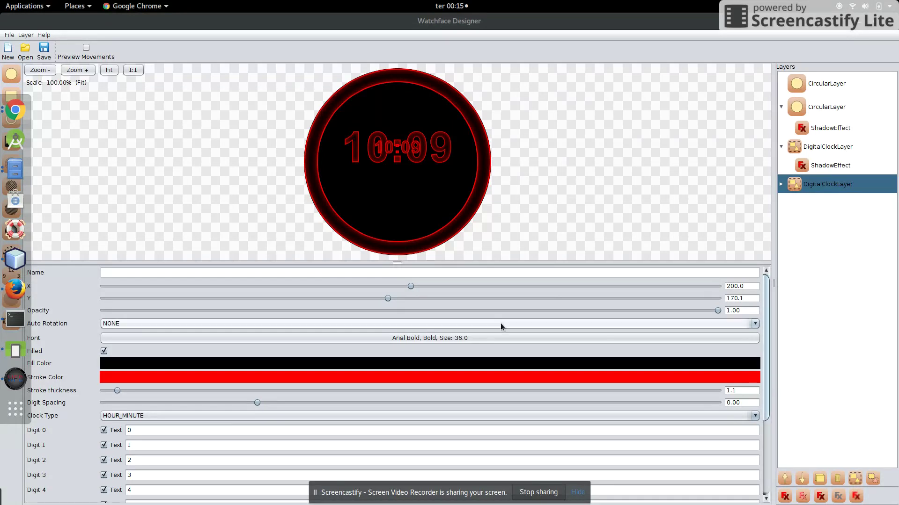
drag(388, 299, 432, 300)
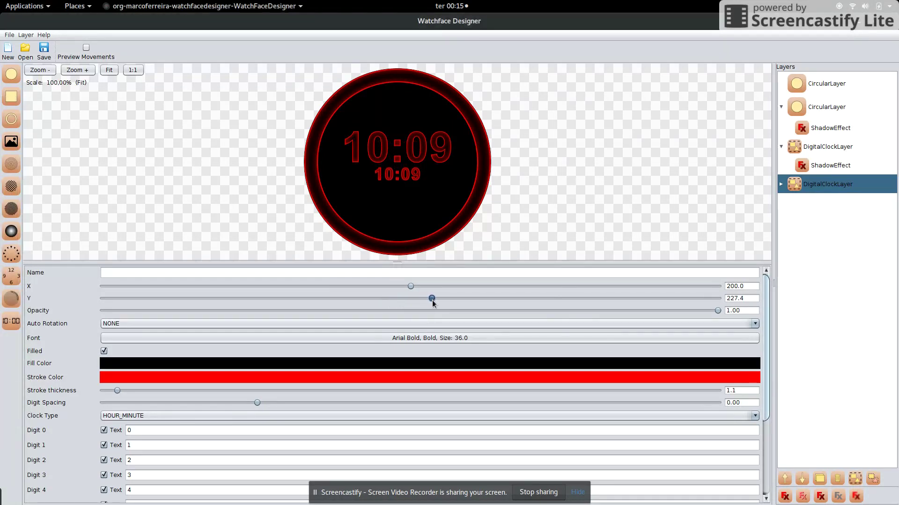
Set the clock type of the smaller digital clock to SECOND.
scroll(766, 380, down, 4)
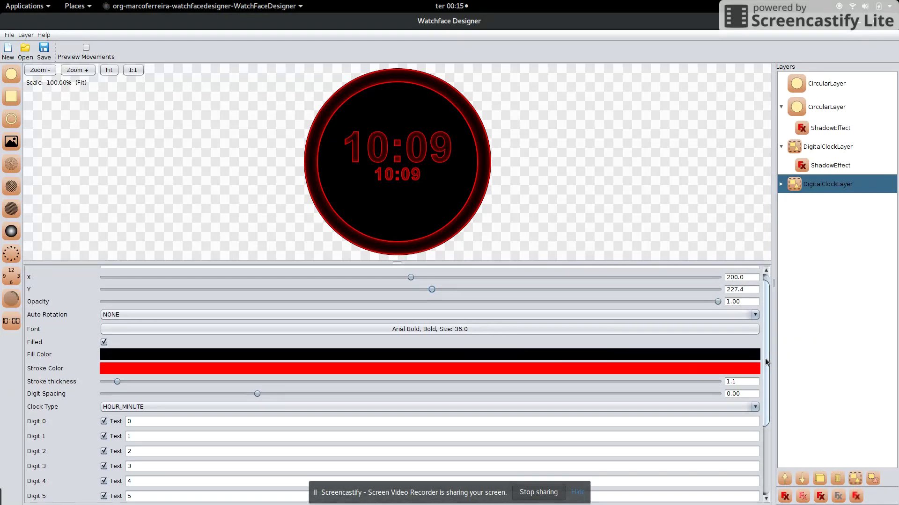
scroll(766, 382, down, 2)
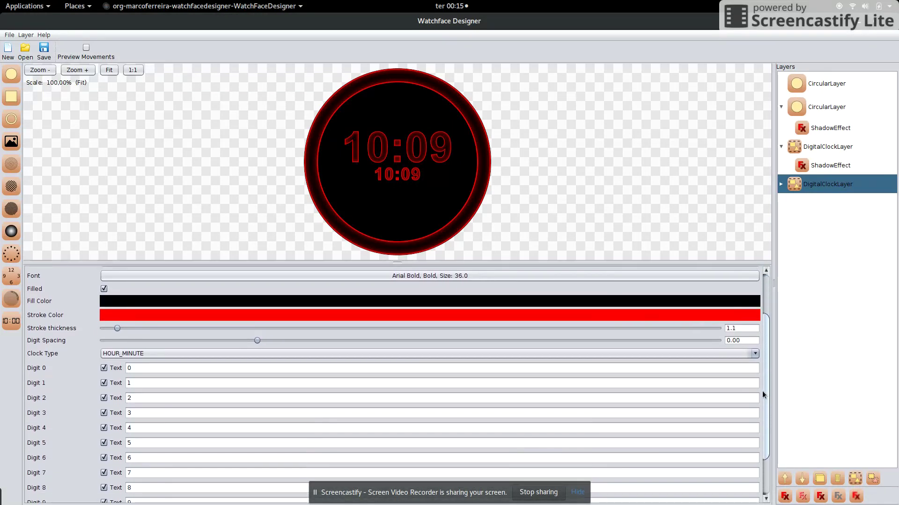
click(299, 353)
click(173, 390)
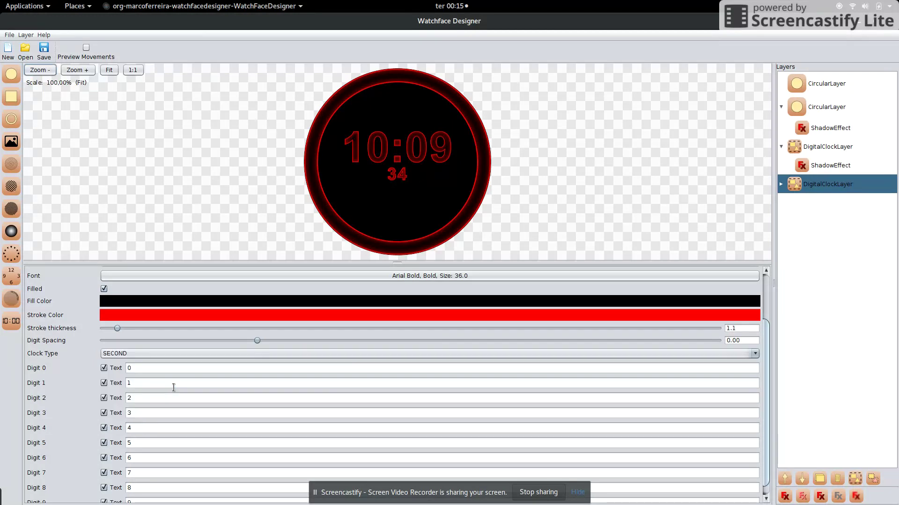
Set the seconds clock's shadow radius to 9.8 and enable Shadowed in addition to Self Shadowed.
click(780, 184)
click(828, 203)
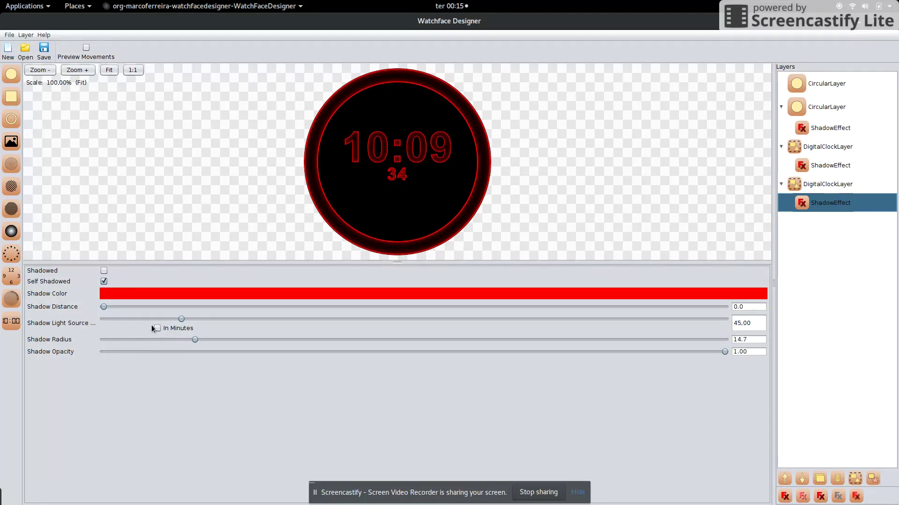
drag(184, 341, 164, 341)
click(104, 271)
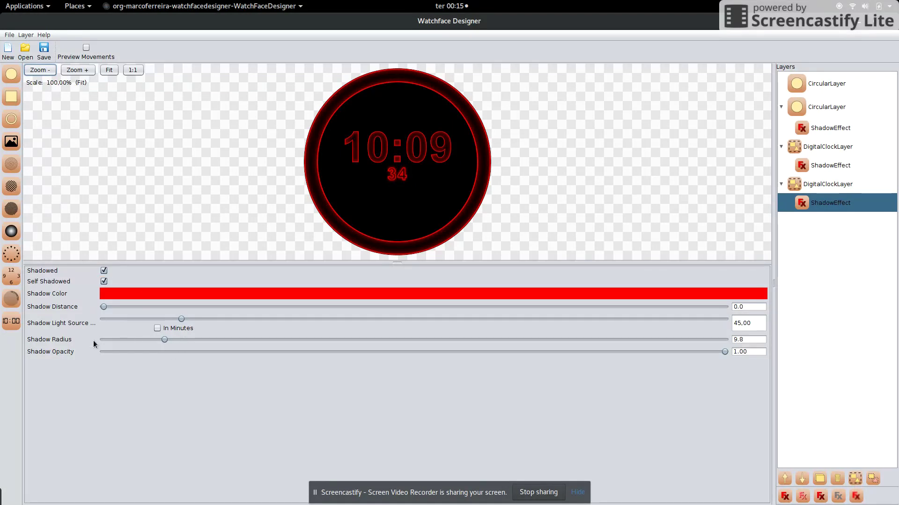
Add a digital clock layer of type BATTERYLEVEL and move it down to just inside the ring's lower edge.
click(11, 321)
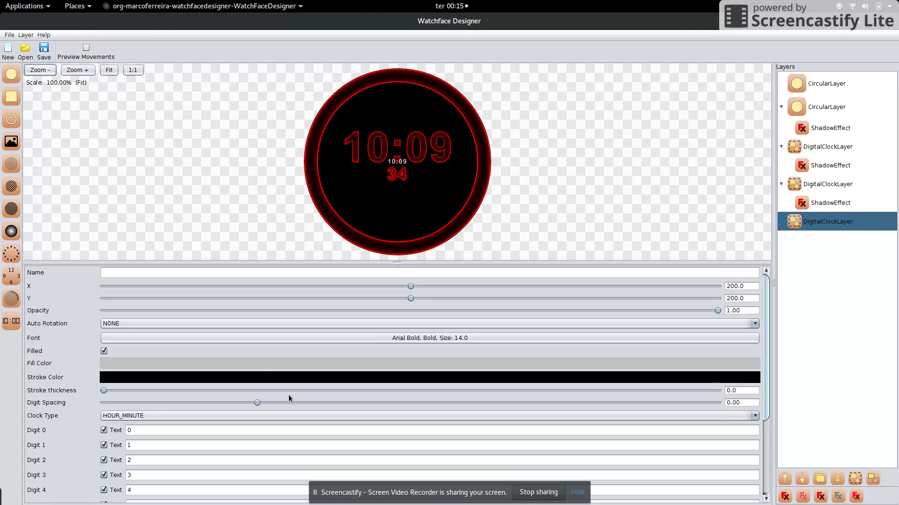
click(251, 415)
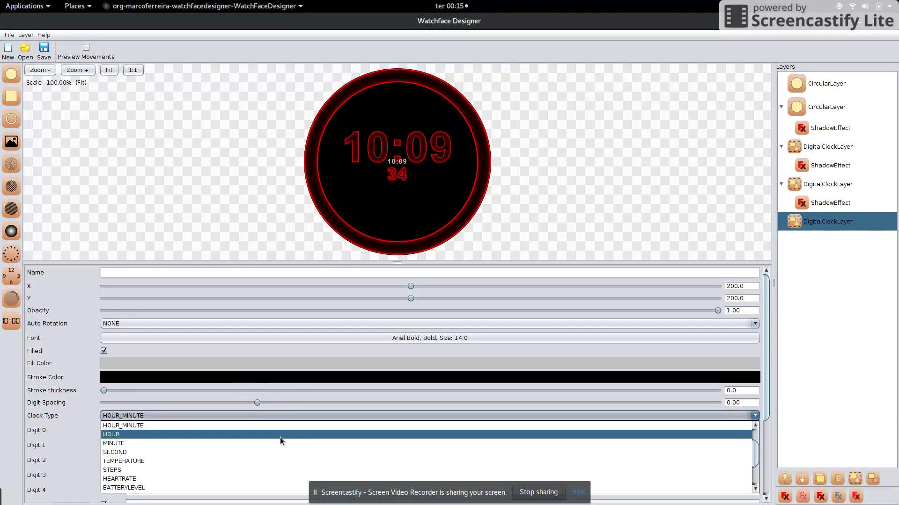
click(124, 488)
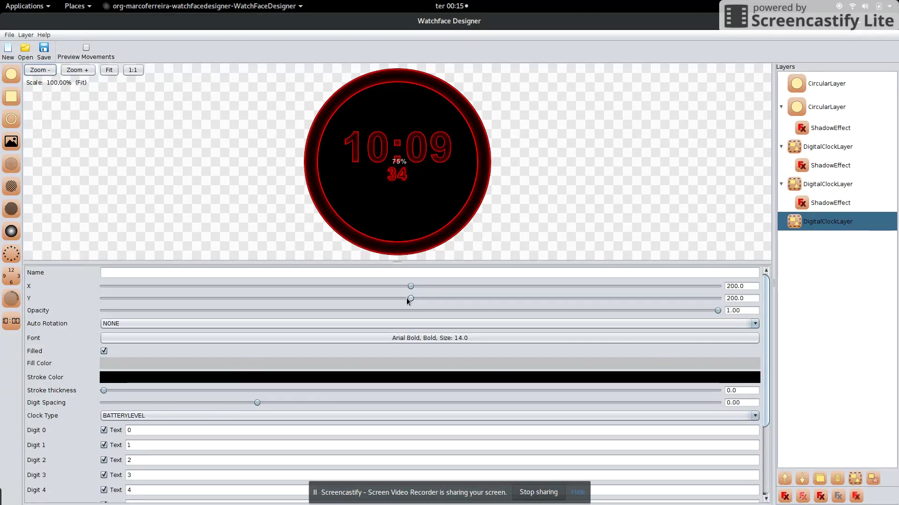
drag(408, 298, 532, 308)
Add a text layer around the dial and replace its hour numbers with the text POWER.
click(11, 276)
drag(213, 337, 1, 337)
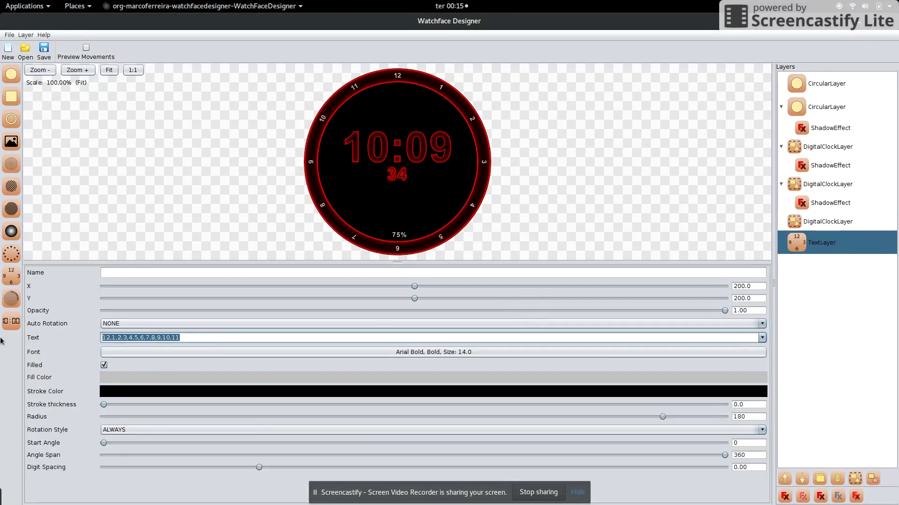
text(POWER)
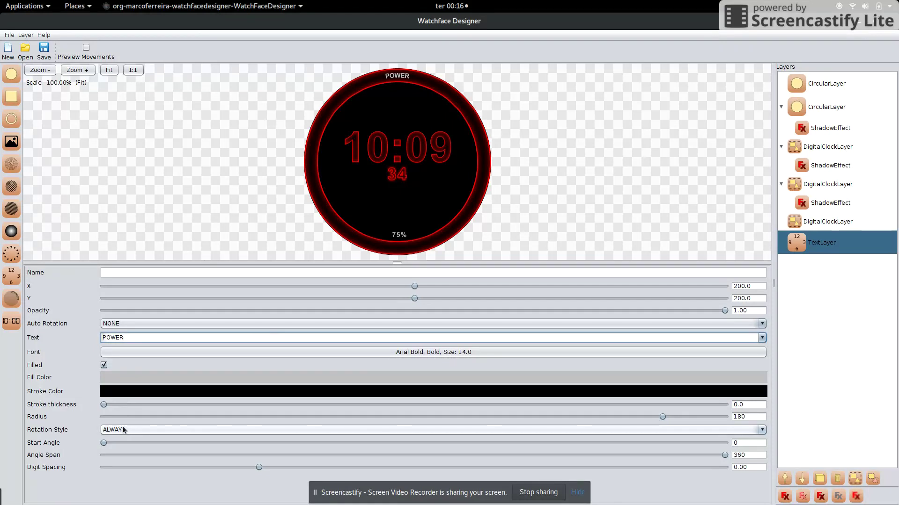
Place the POWER text upright at the dial's lower edge with a start angle of 180 and the INVERT_BOTTOM rotation style.
drag(104, 443, 416, 443)
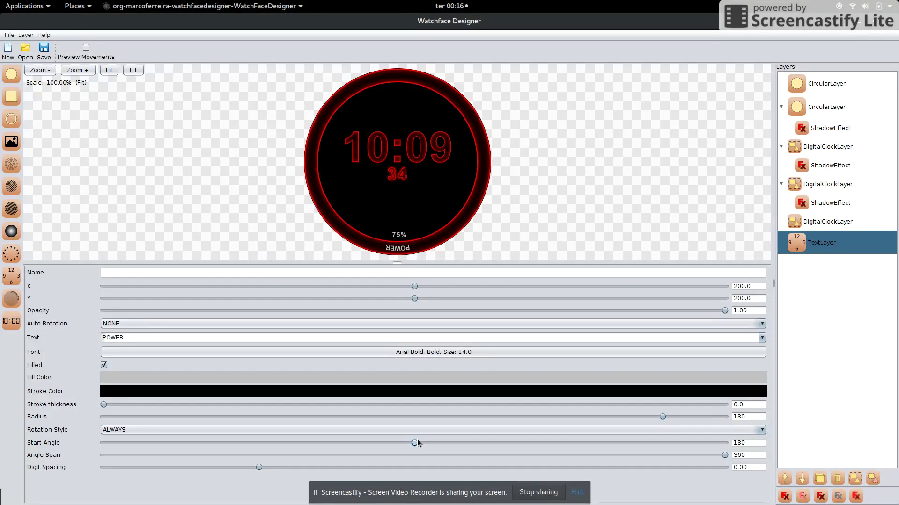
click(269, 430)
click(233, 458)
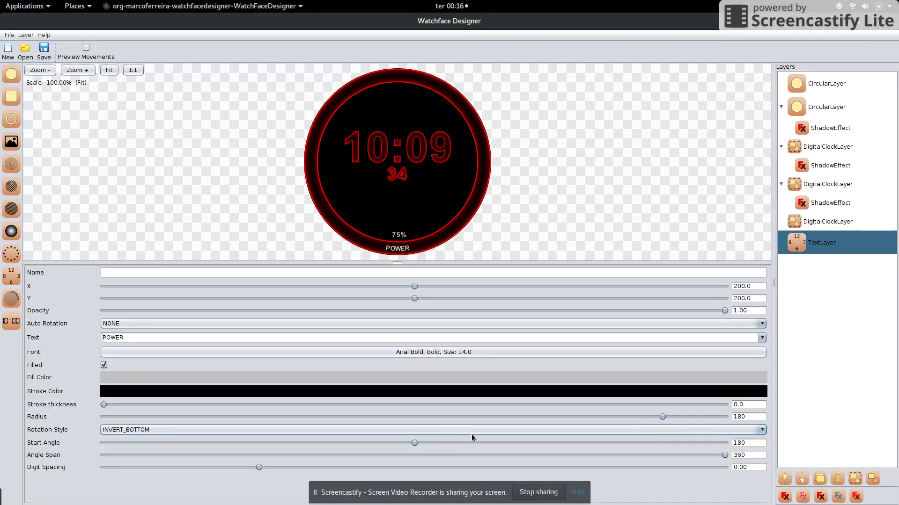
Give the POWER text a font size of 20, a radius of 177 and a digit spacing of 0.14.
drag(662, 417, 658, 417)
click(535, 352)
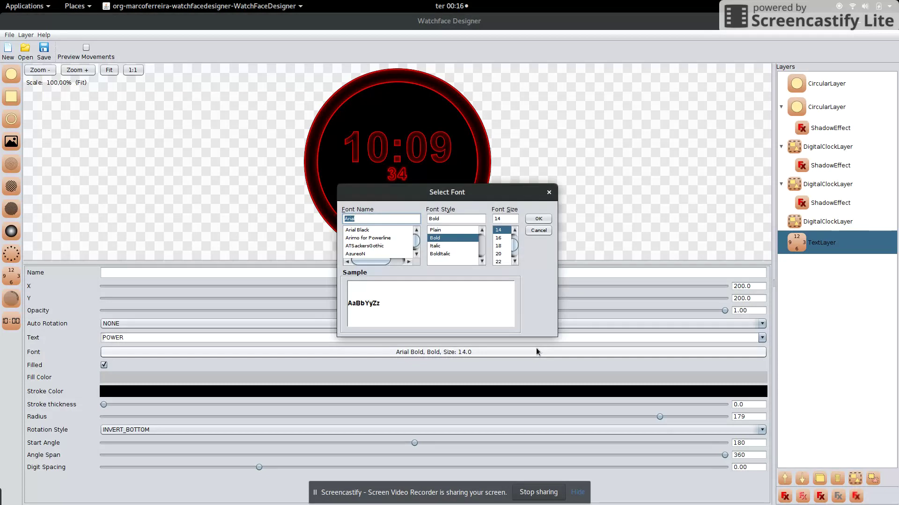
click(498, 254)
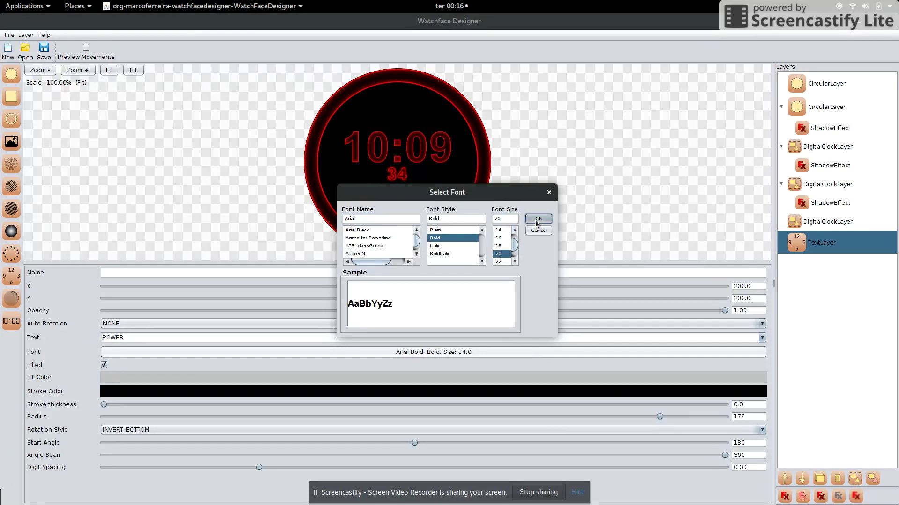
click(538, 219)
drag(660, 415, 653, 416)
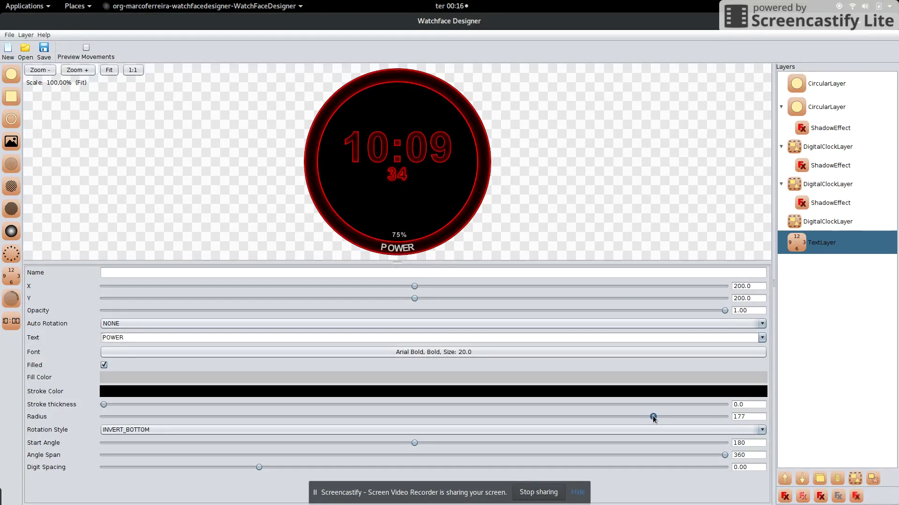
drag(259, 467, 280, 467)
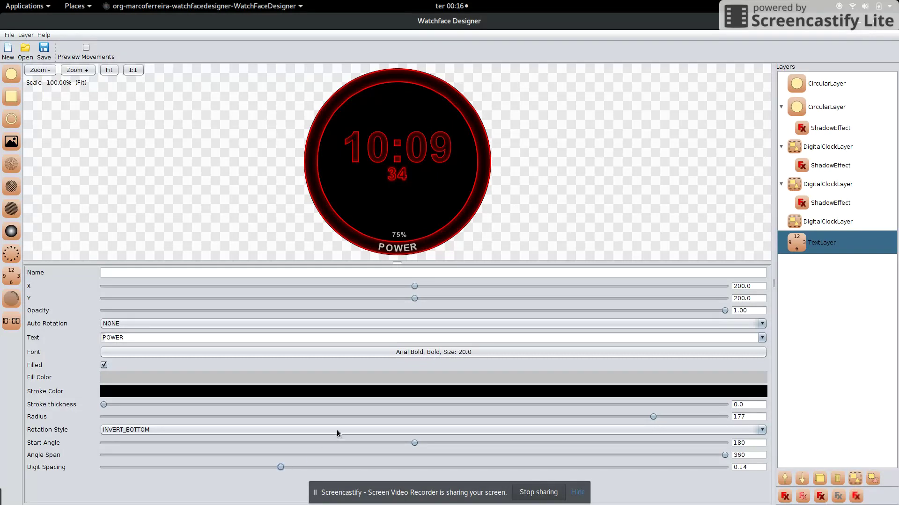
Fill the POWER text with red and lower its opacity to 0.62.
click(293, 378)
click(437, 246)
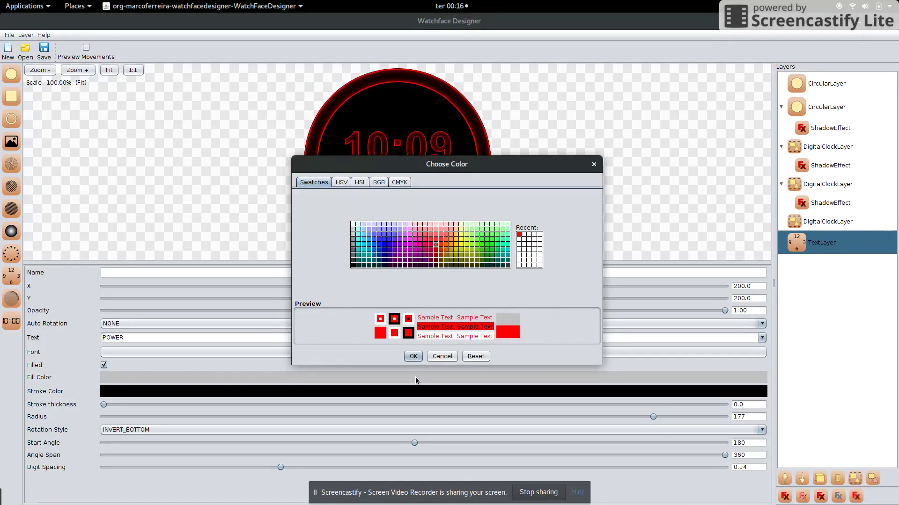
click(414, 357)
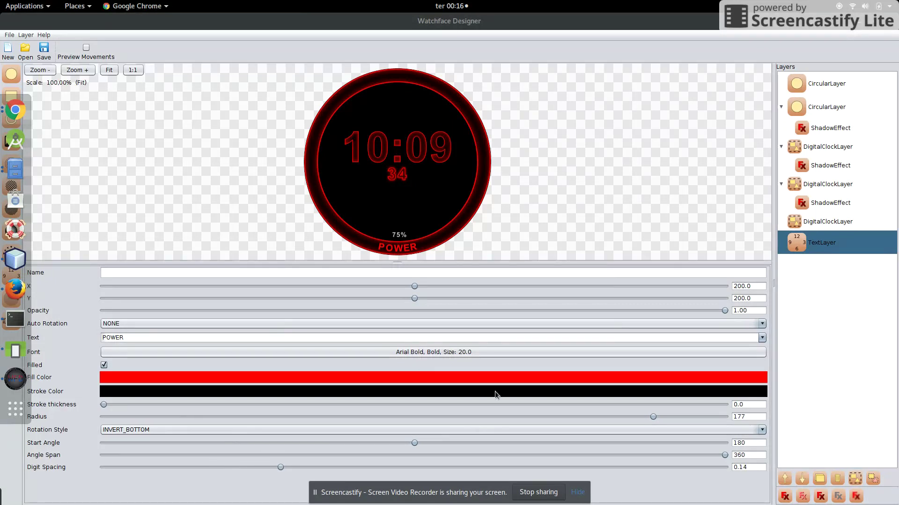
drag(724, 310, 489, 311)
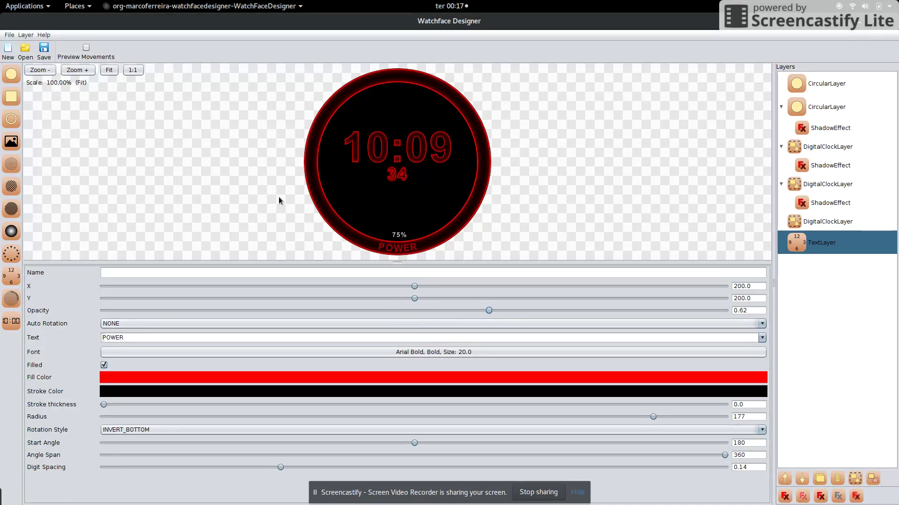
Preview the watch face with live movements, and turn the preview off again.
click(86, 48)
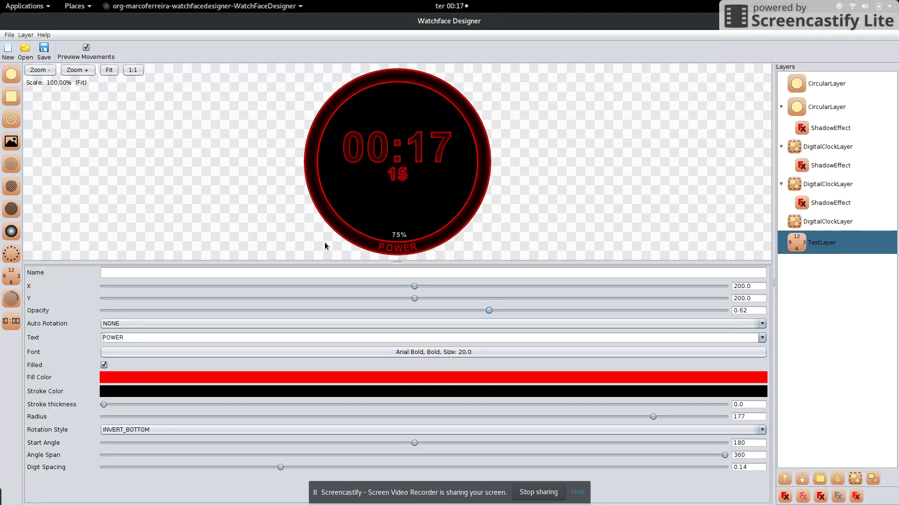
click(88, 51)
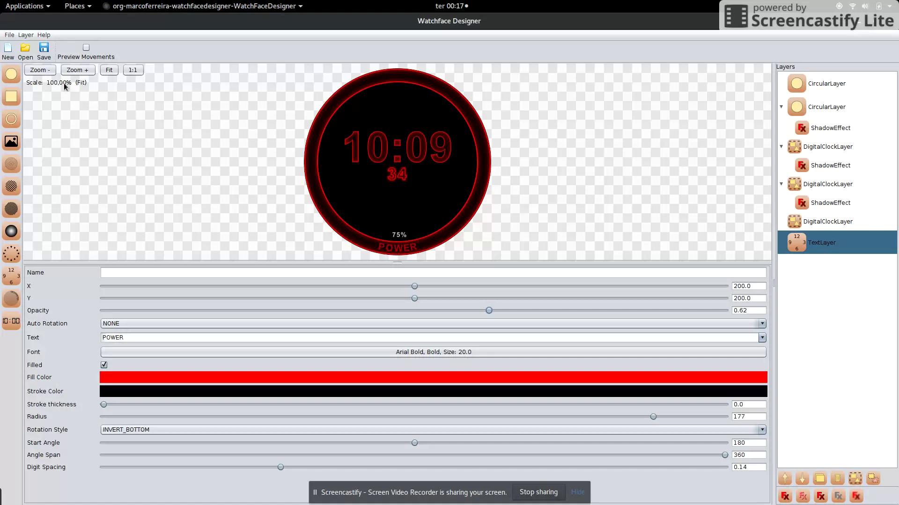
Save the watch face as DigitalRed.xml in the MyWatchFaces folder.
click(44, 51)
scroll(487, 290, down, 3)
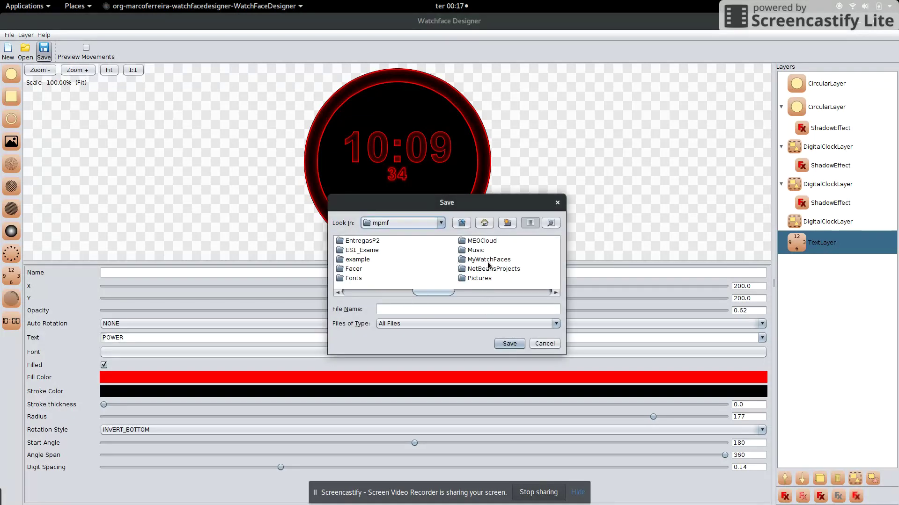
double_click(488, 262)
click(433, 309)
text(DigitalRed.xml)
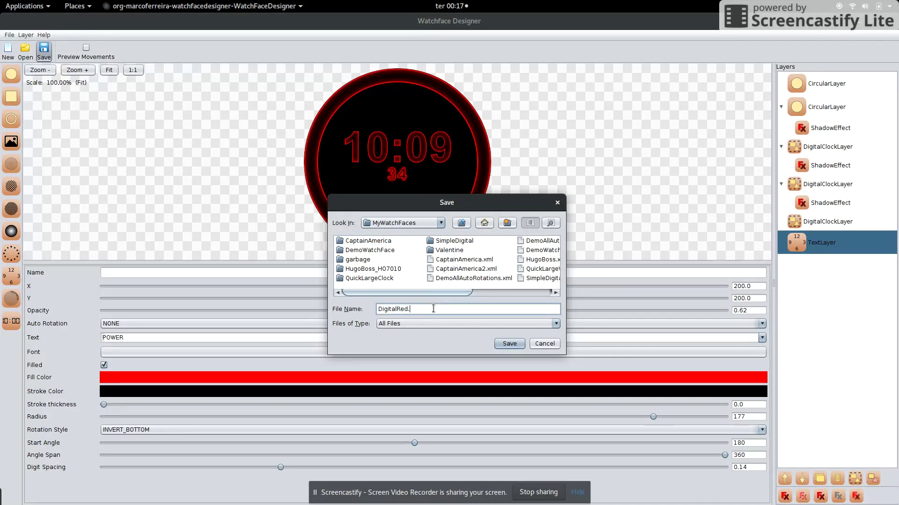
click(504, 342)
Export the watch face as a ClockSkin into a new DigitalRed folder inside MyWatchFaces.
click(10, 34)
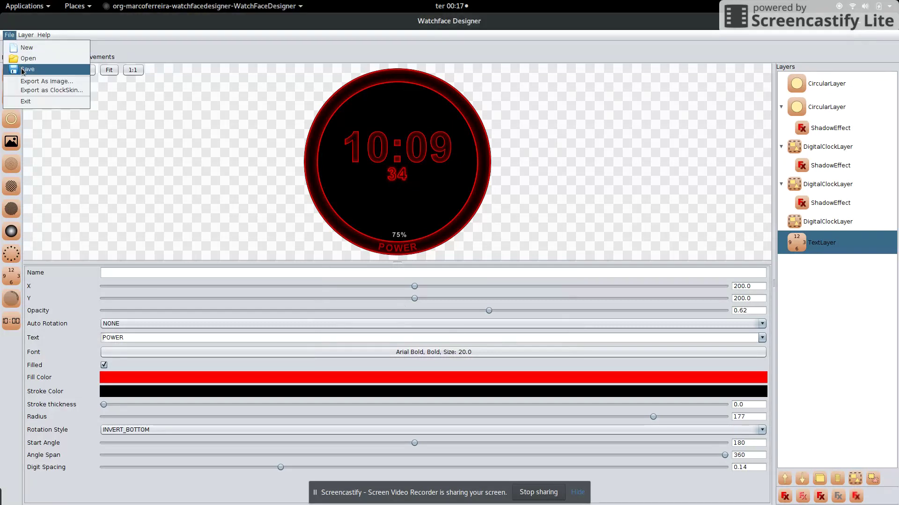
click(33, 88)
click(507, 223)
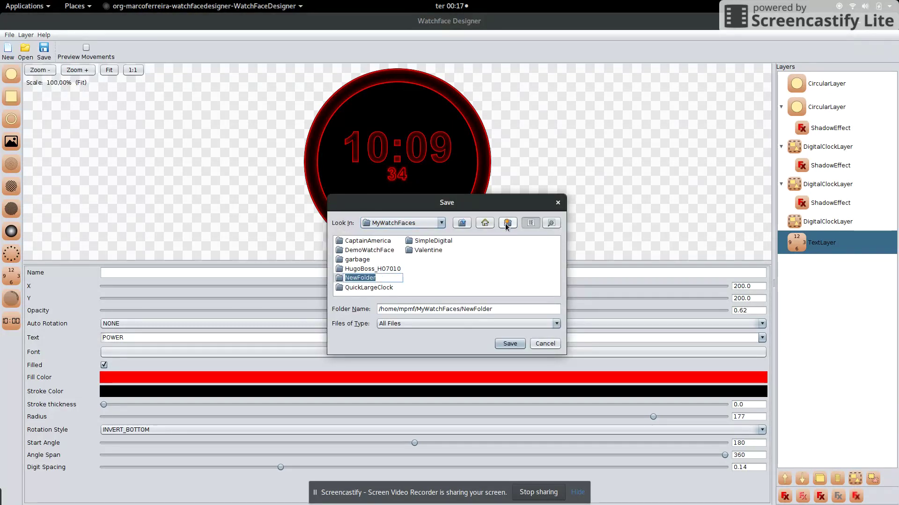
text(DigitalRed)
key(Return)
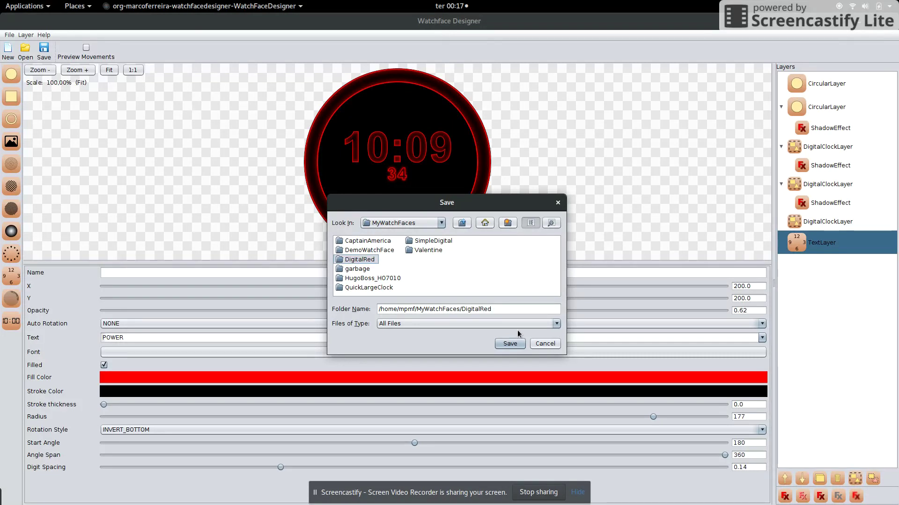
click(515, 344)
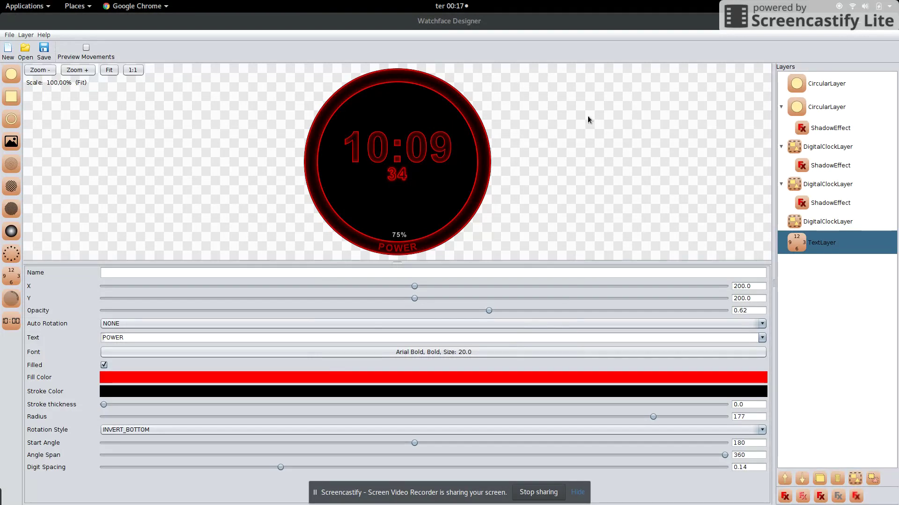
Switch to the terminal and change the working directory from ClockSkins to the MyWatchFaces folder in the home directory.
key(alt+Tab)
key(alt+Tab)
key(alt+Tab)
key(alt+Tab)
key(alt+Tab)
key(alt+Tab)
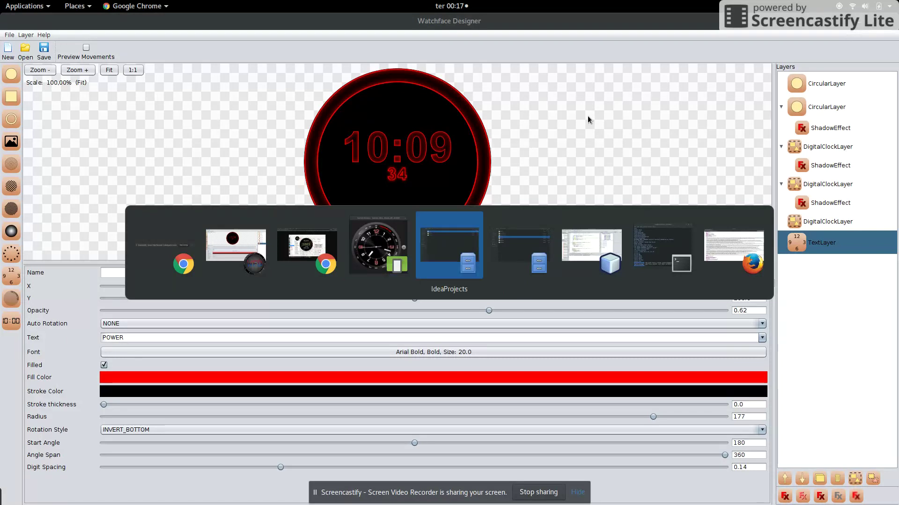
key(alt+Tab)
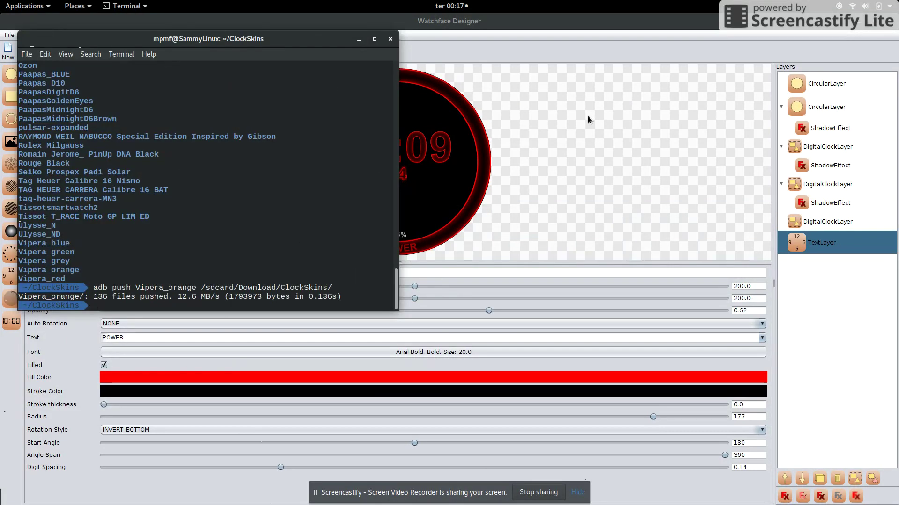
text(cd ..)
key(Return)
text(cd MyWatchFaces/)
key(Return)
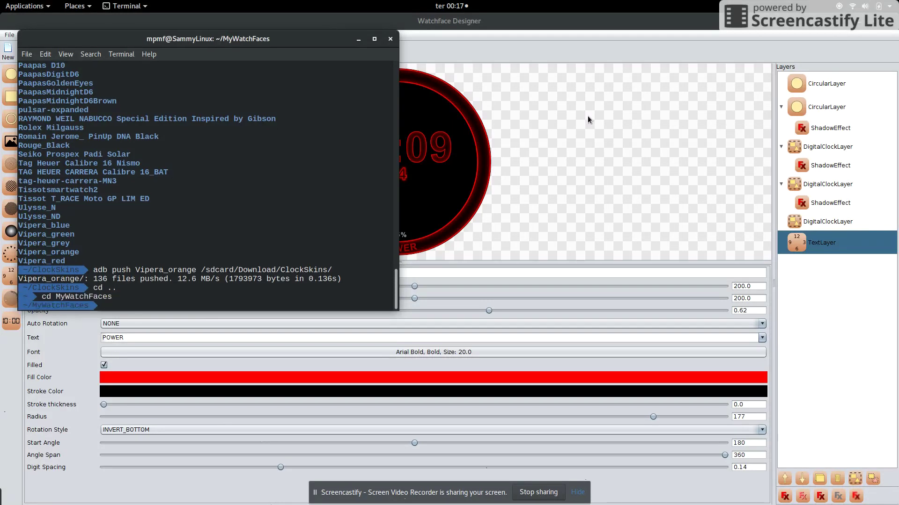
Push the DigitalRed folder to /sdcard/Download/ClockSkins/ on the emulated watch with adb.
text(adb push Di)
key(Tab)
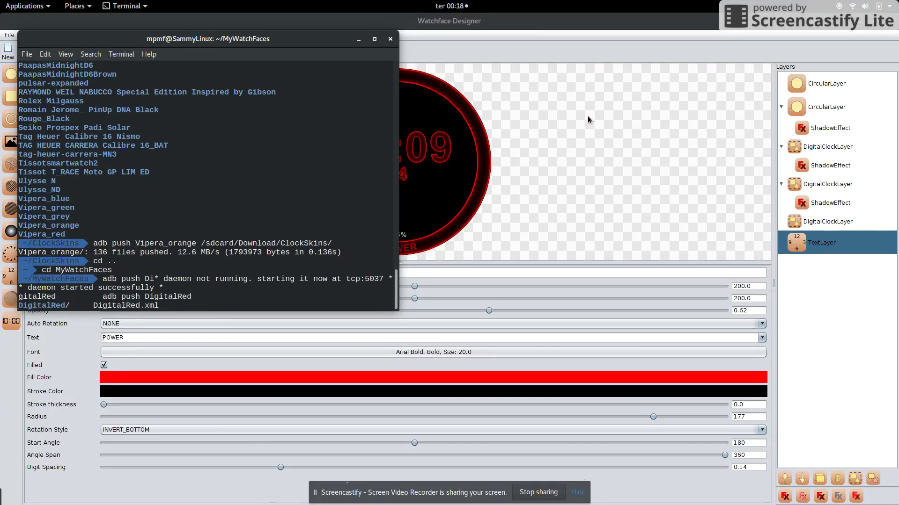
text(/sdc)
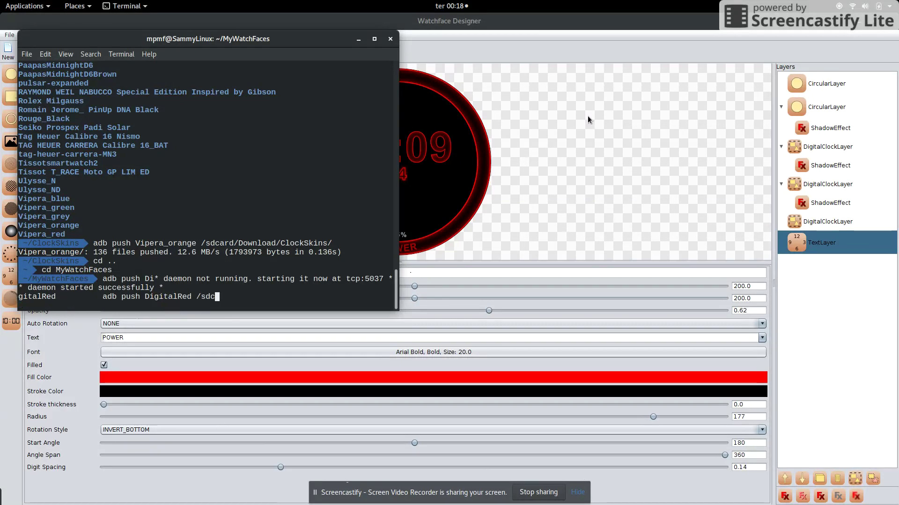
text(ard/D)
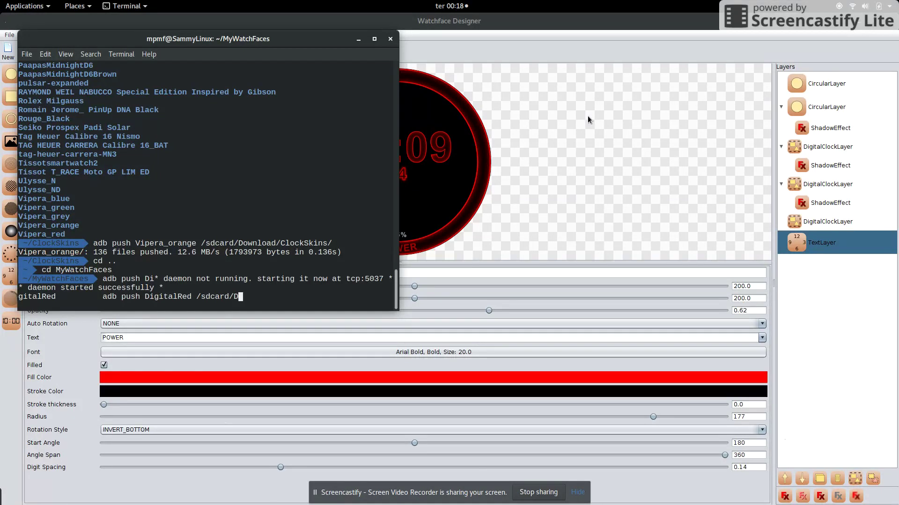
text(ownload/ClockSkins/)
key(Return)
Switch to the Android Wear emulator and choose the red digital skin from the watch face's skin list.
key(alt+Tab)
key(alt+Tab)
key(alt+Tab)
key(alt+Tab)
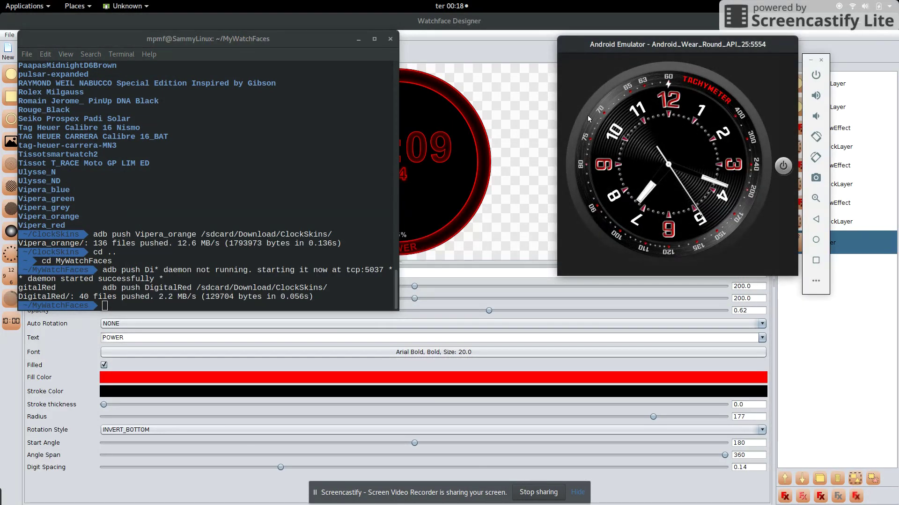
drag(698, 46, 671, 52)
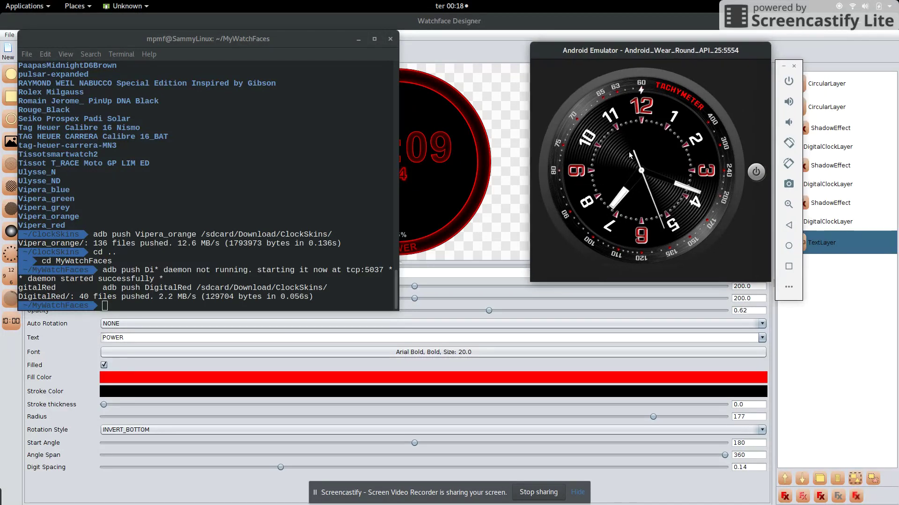
click(639, 178)
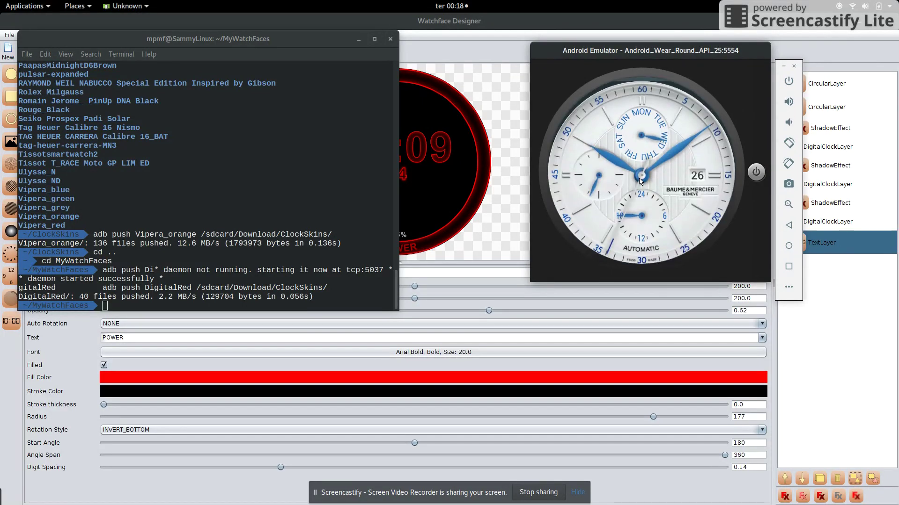
click(634, 212)
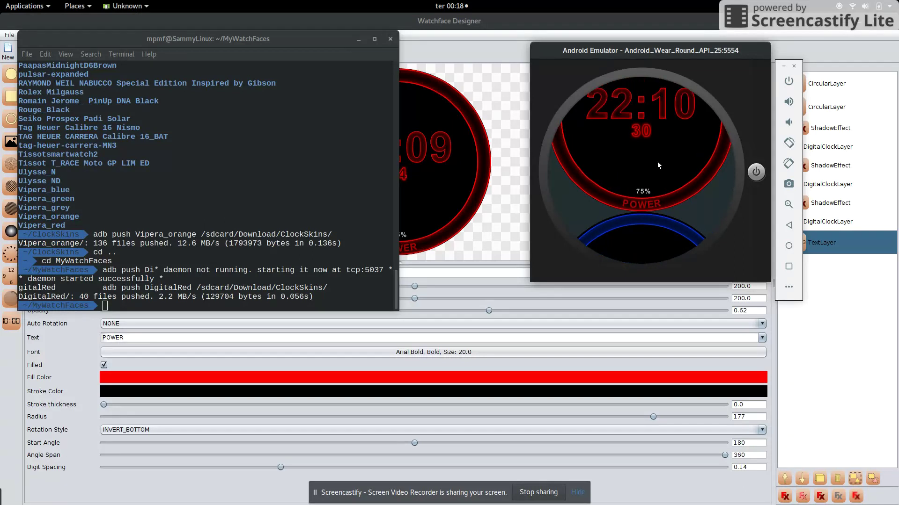
click(642, 160)
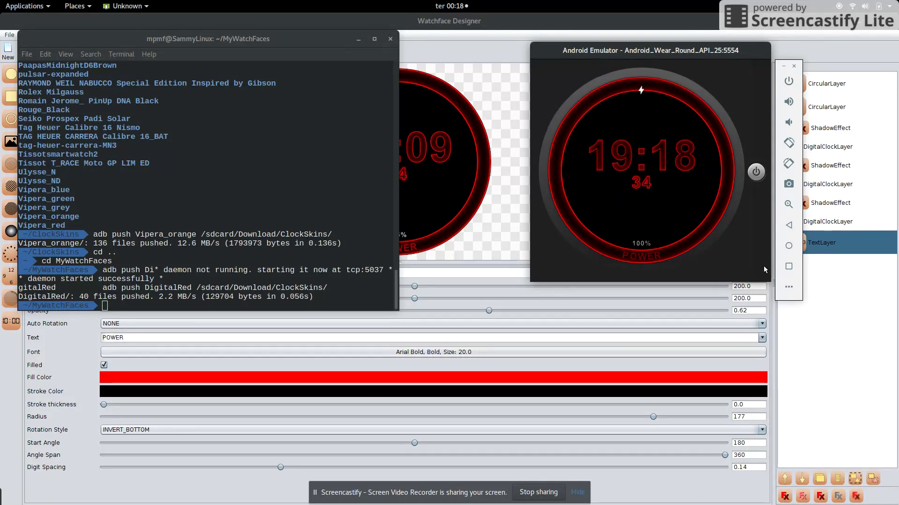
Lower the emulator's battery charge level to 70% in the extended controls and close them.
click(789, 288)
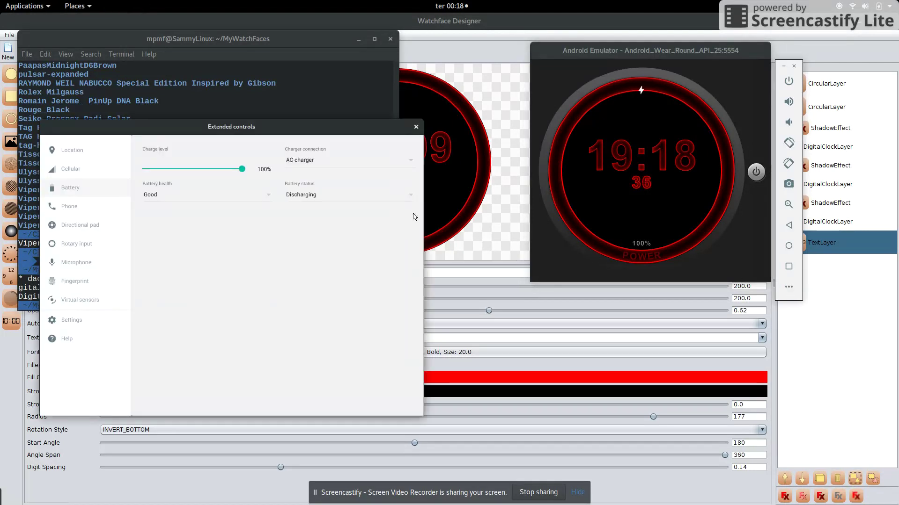
drag(217, 125, 314, 113)
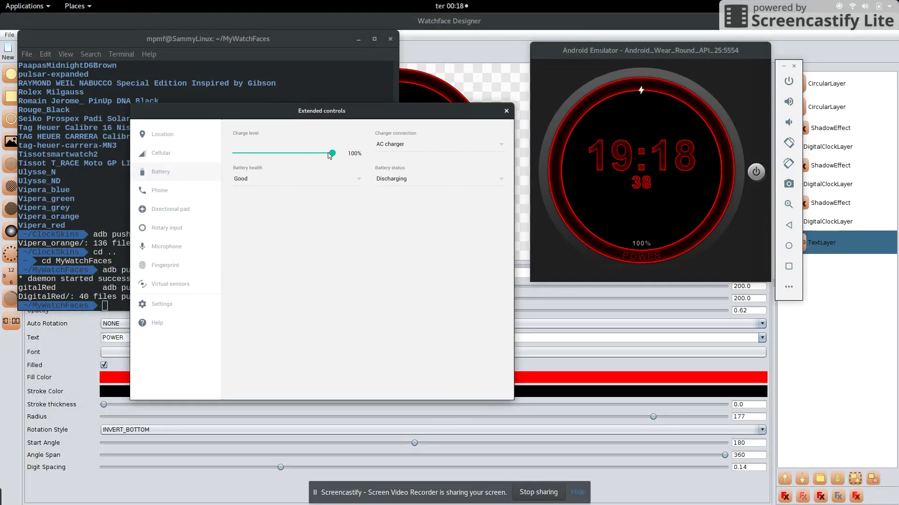
drag(331, 154, 305, 158)
click(507, 111)
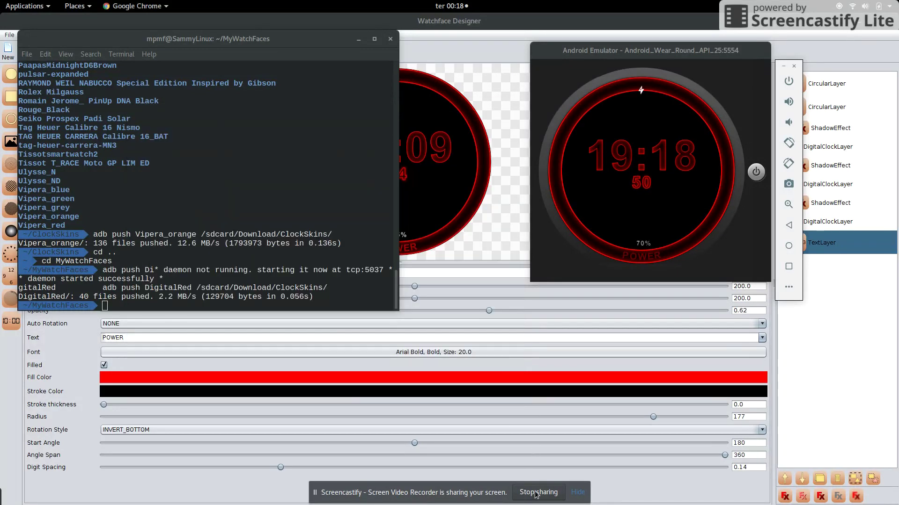